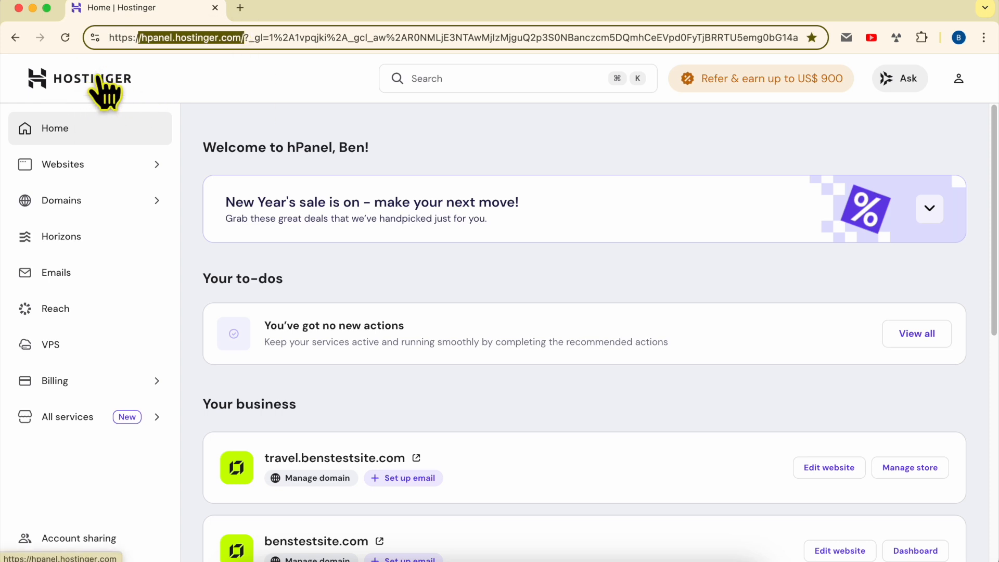
# Step: Open the websites list and visit the live travel.benstestsite.com site to check its web address
pyautogui.click(83, 166)
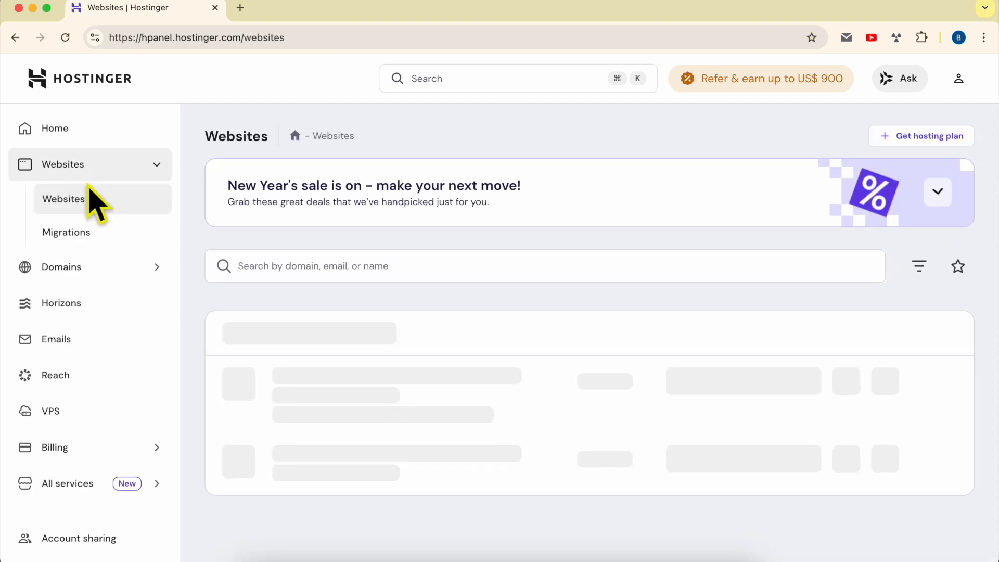
pyautogui.tripleClick(437, 395)
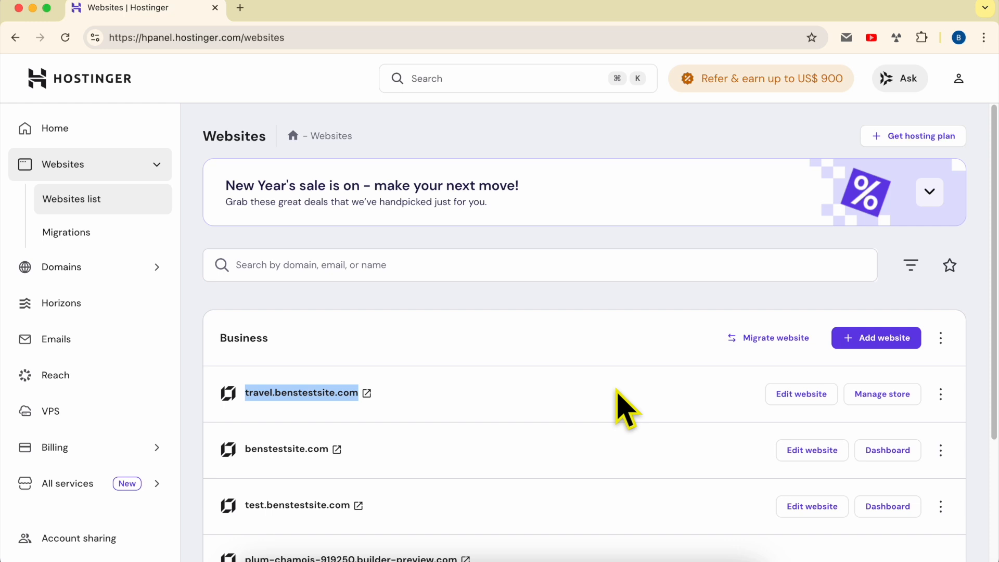
pyautogui.click(941, 394)
pyautogui.click(366, 394)
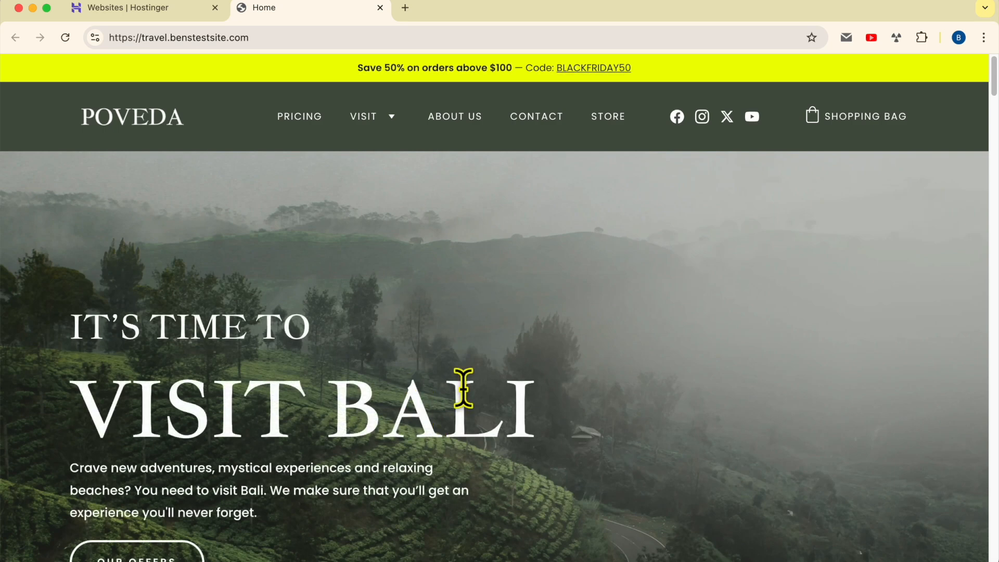
pyautogui.moveTo(267, 37); pyautogui.dragTo(95, 42)
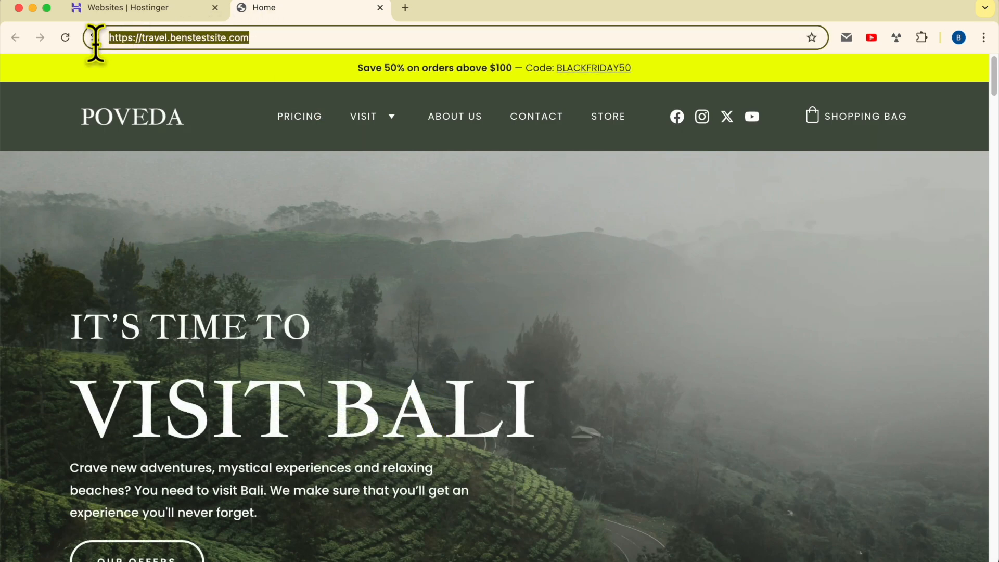
pyautogui.click(145, 37)
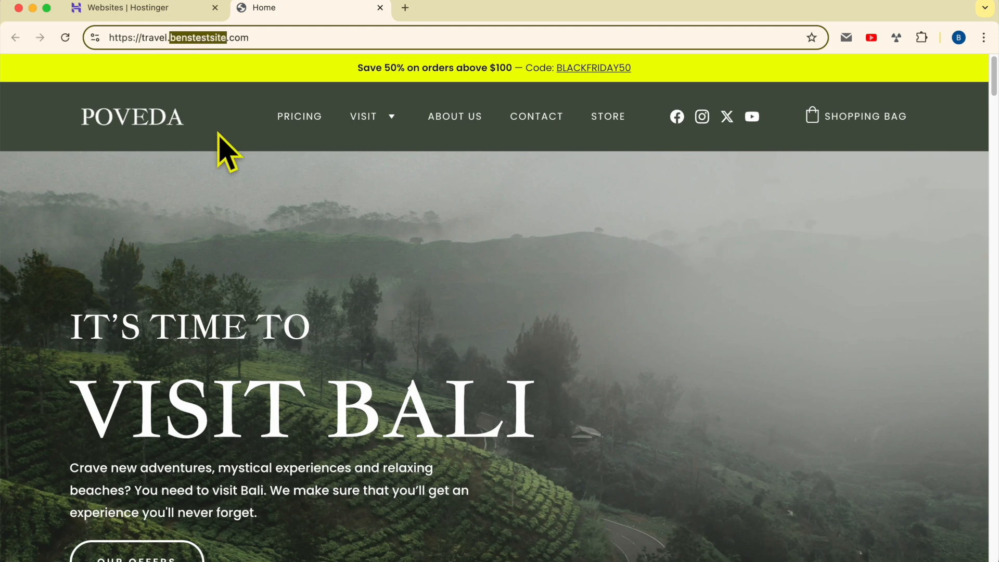
# Step: Return to the websites list and start the domain change for travel.benstestsite.com, acknowledging the loss of linked email, subdomains and backups
pyautogui.click(166, 9)
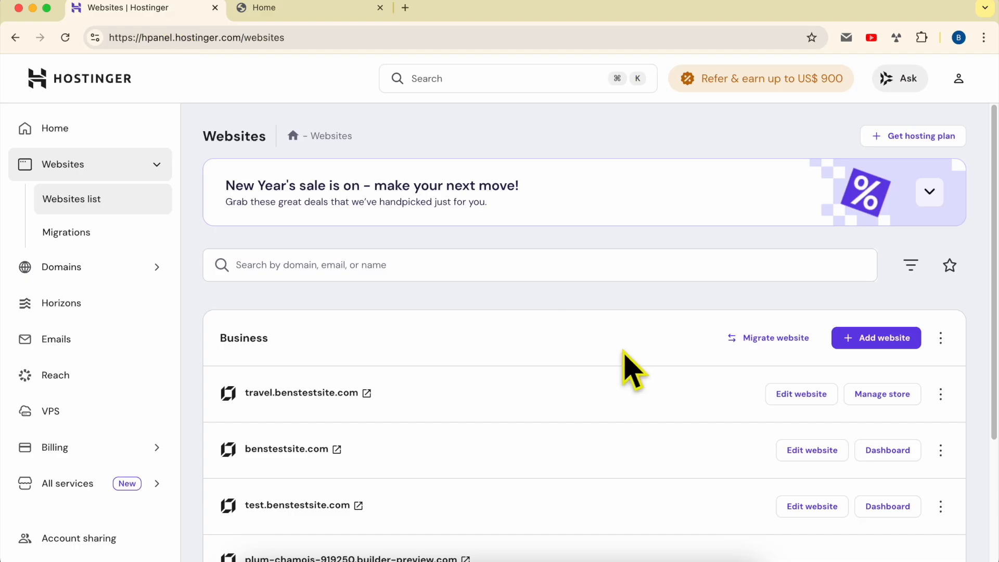
pyautogui.click(941, 394)
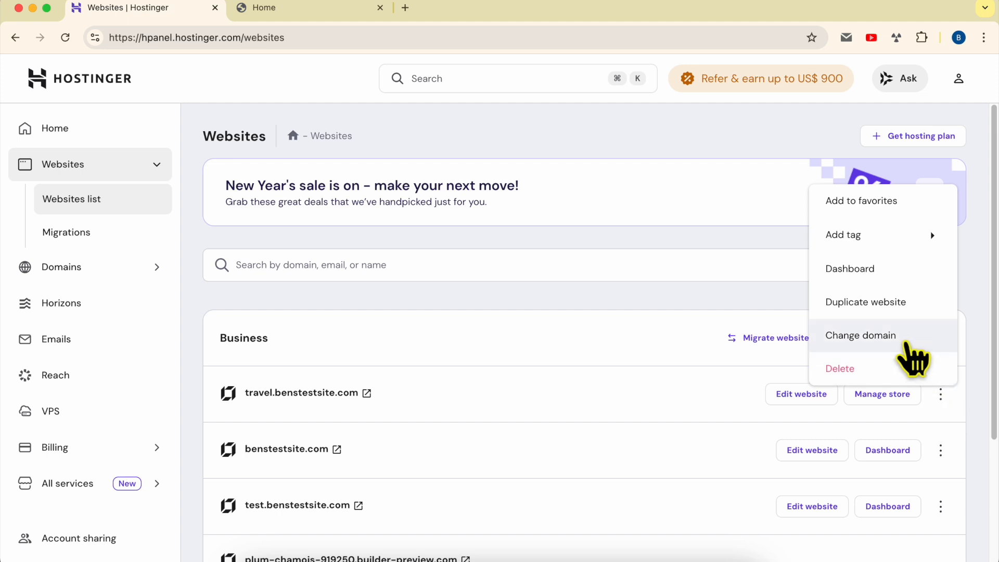
pyautogui.click(908, 340)
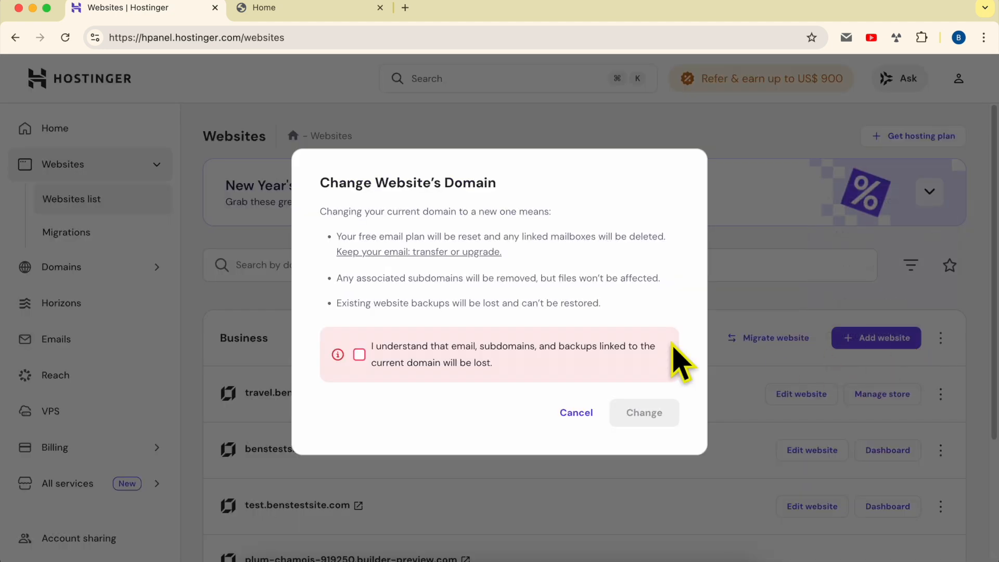
pyautogui.click(359, 355)
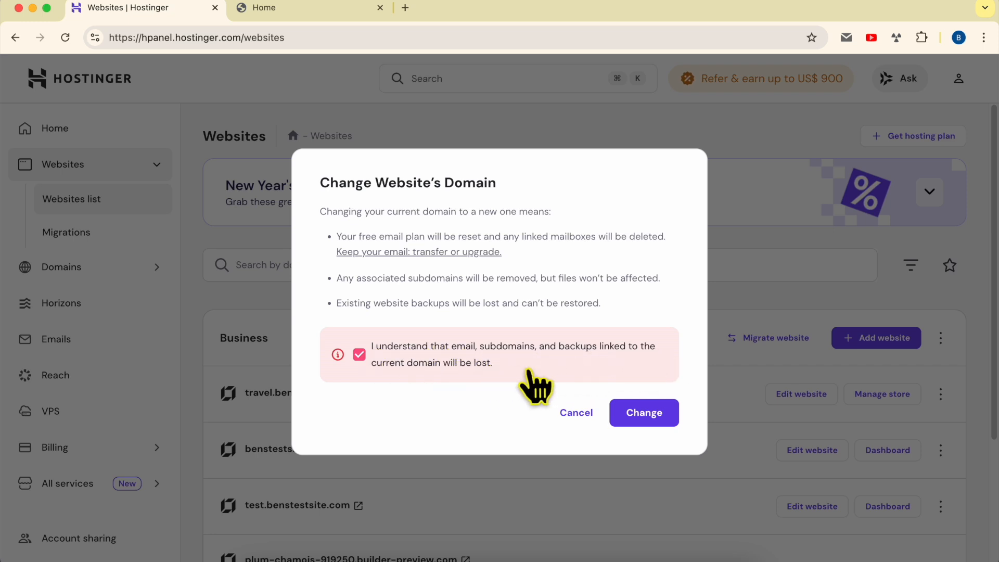
pyautogui.click(665, 422)
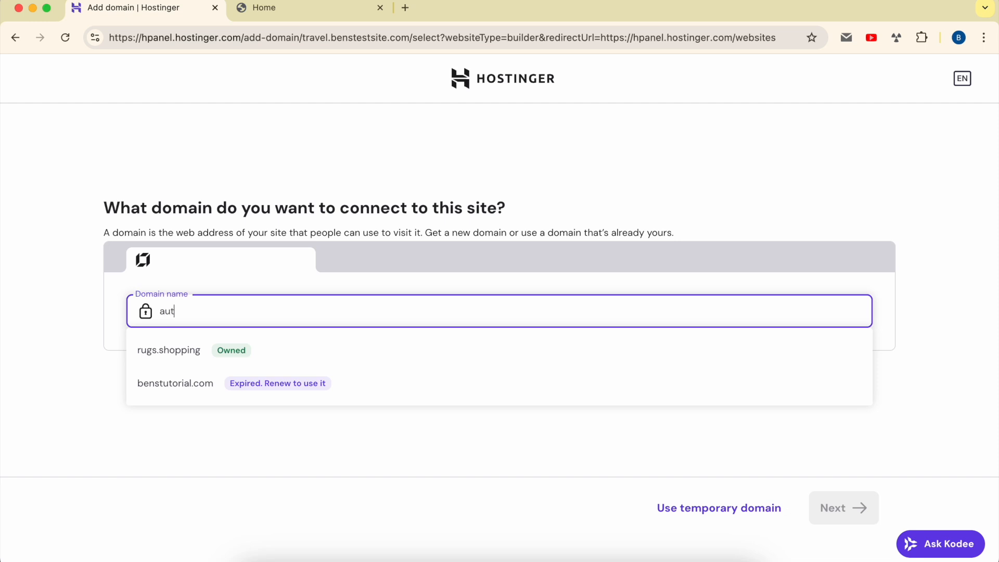
# Step: Enter automationfan.cloud as the domain to connect and choose the matching domain registered at another Hostinger account
pyautogui.write('automationfan')
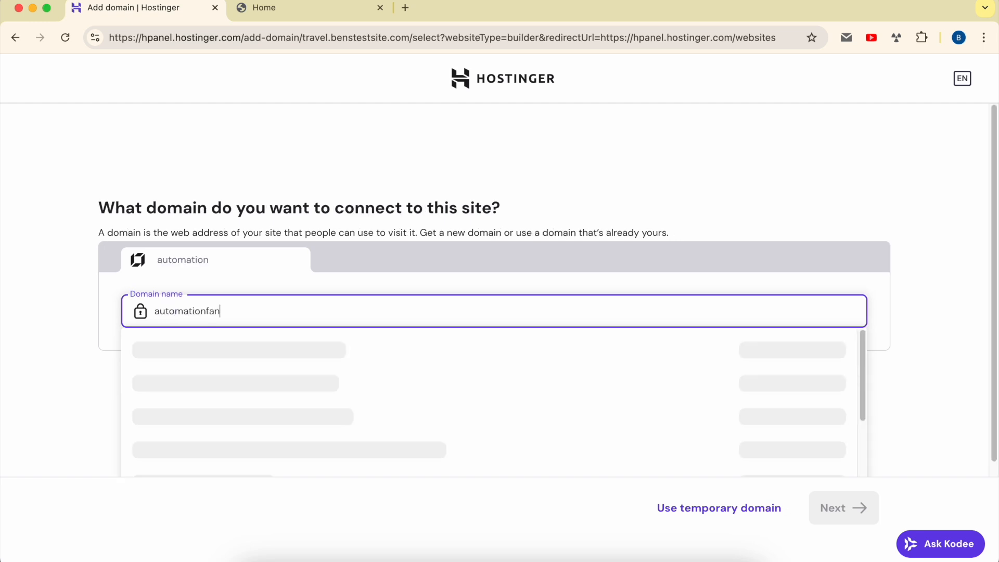
pyautogui.write('.cloud')
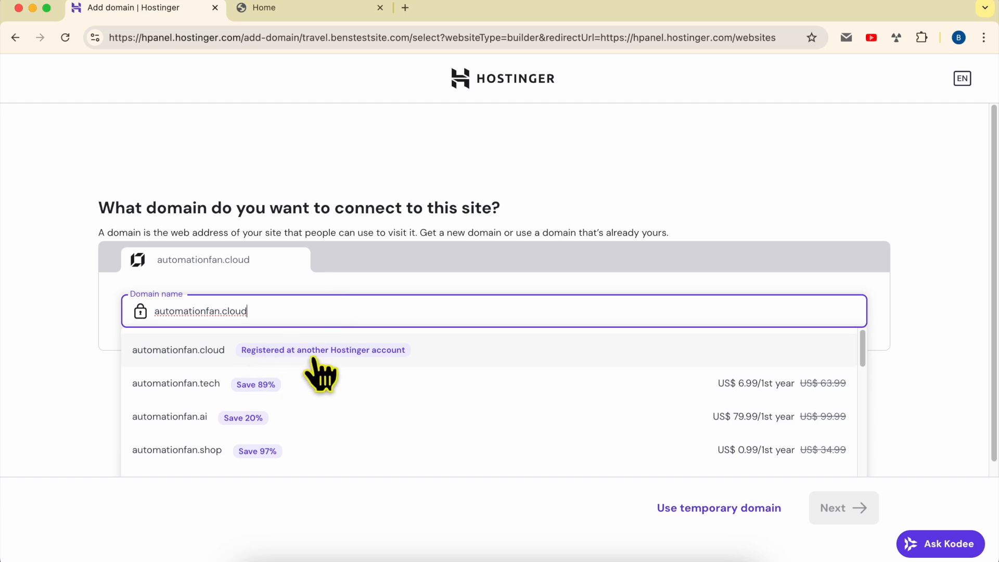
pyautogui.click(213, 354)
pyautogui.moveTo(149, 348); pyautogui.dragTo(540, 351)
pyautogui.click(555, 348)
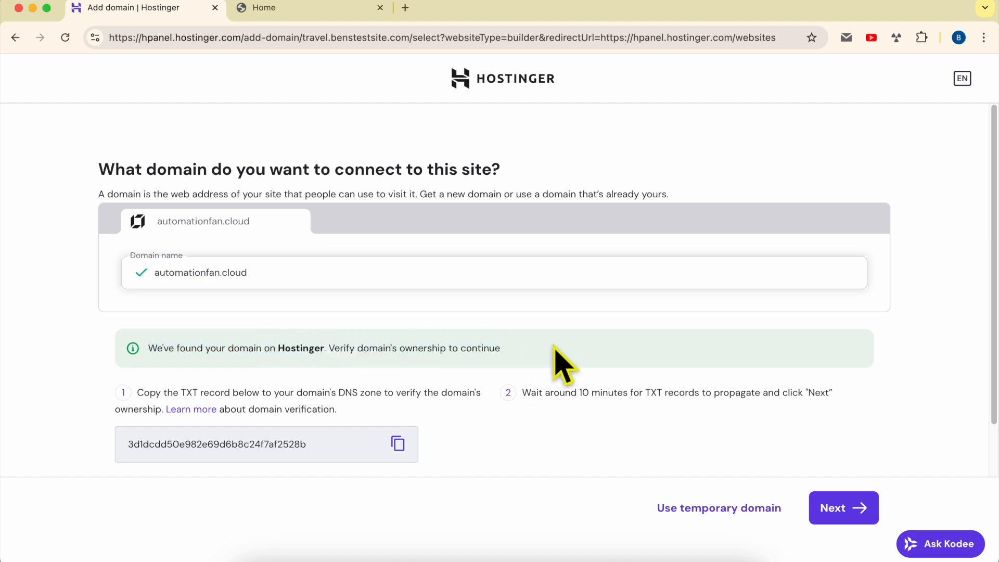
# Step: Read the domain ownership verification instructions and copy the TXT record value
pyautogui.scroll(-2, 555, 348)
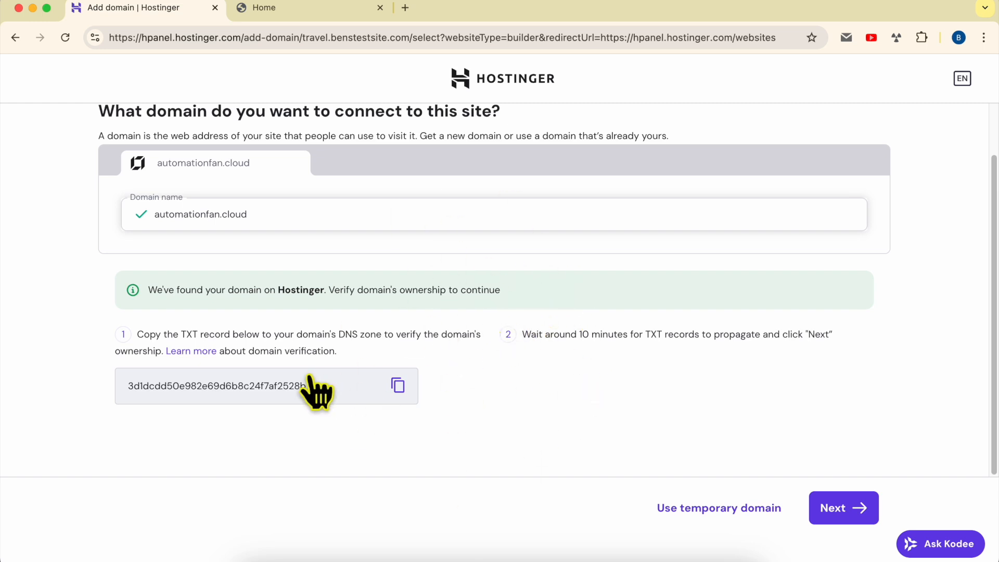
pyautogui.moveTo(149, 290); pyautogui.dragTo(395, 293)
pyautogui.doubleClick(184, 335)
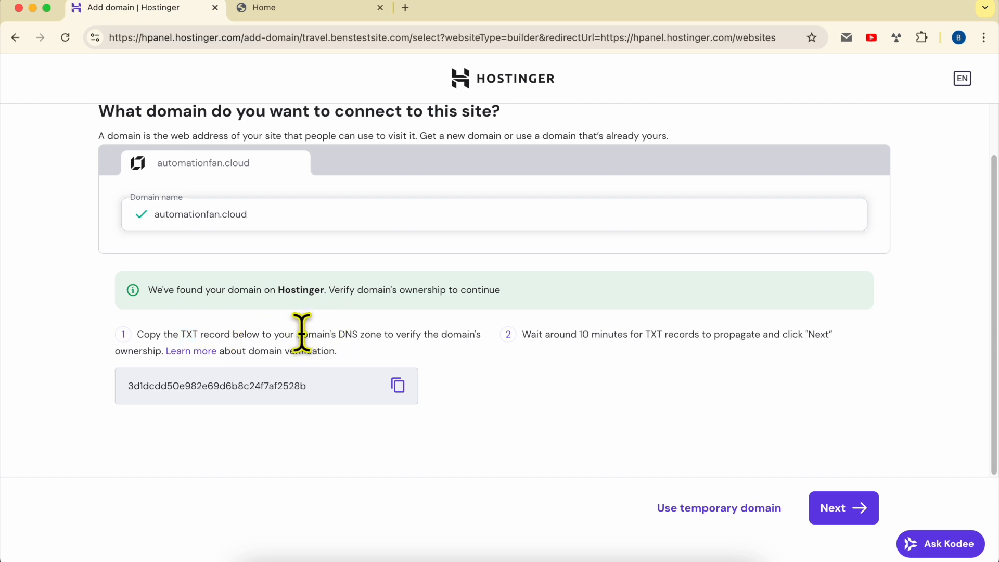
pyautogui.moveTo(302, 335); pyautogui.dragTo(317, 352)
pyautogui.click(404, 335)
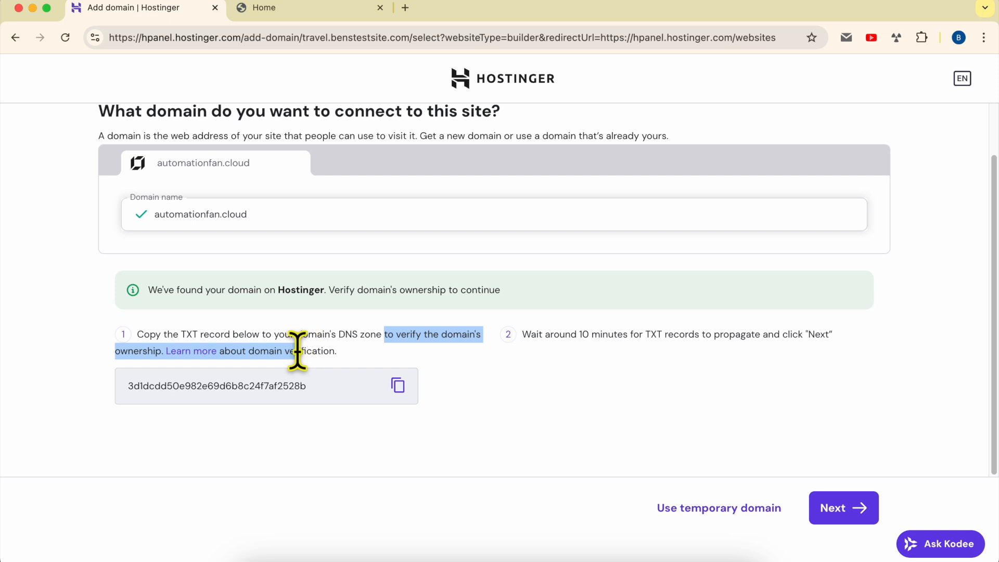
pyautogui.click(482, 377)
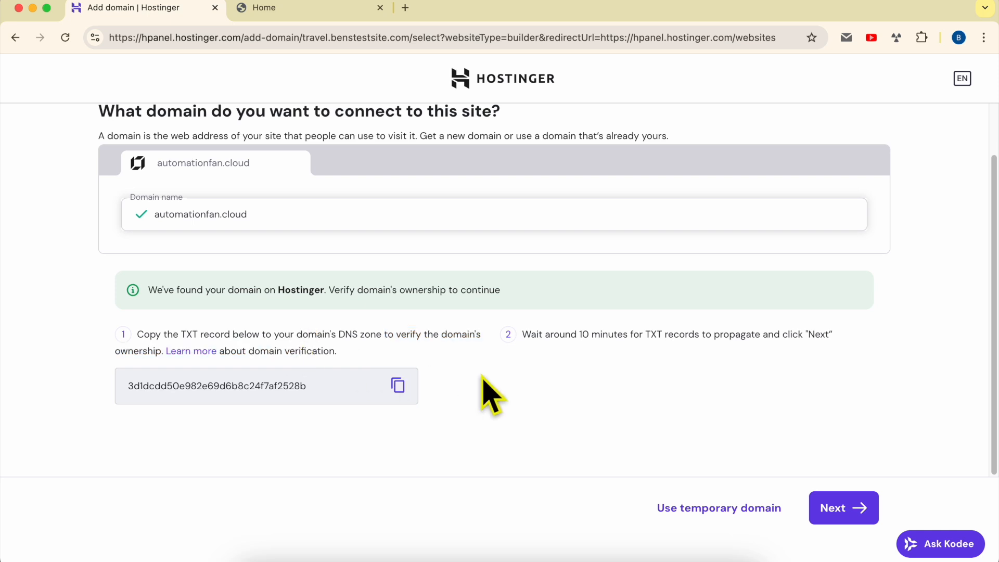
pyautogui.click(397, 388)
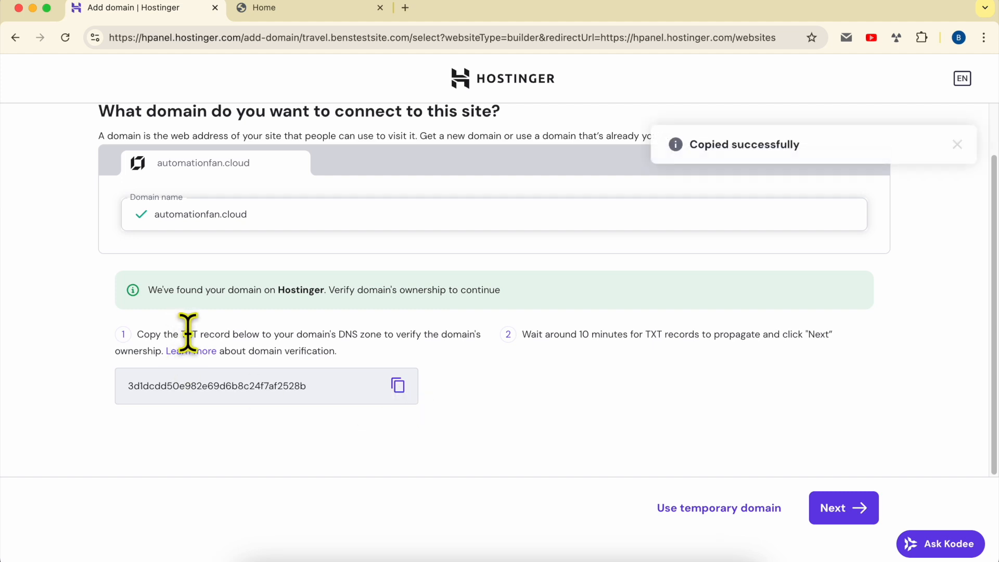
# Step: Switch to the browser window of the other Hostinger account that owns automationfan.cloud and enlarge it to full size
pyautogui.moveTo(995, 278); pyautogui.dragTo(901, 286)
pyautogui.click(951, 257)
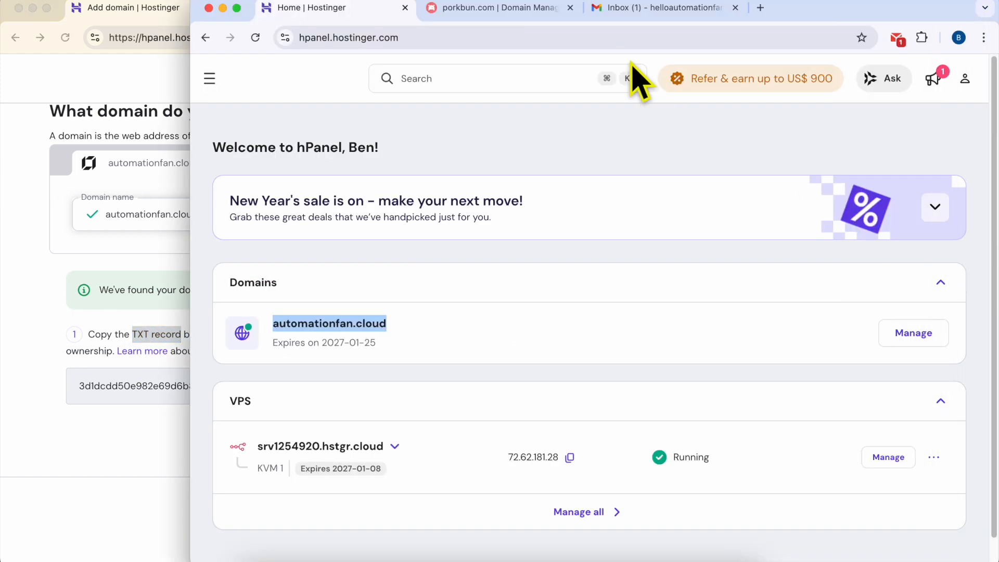
pyautogui.doubleClick(810, 12)
pyautogui.click(472, 260)
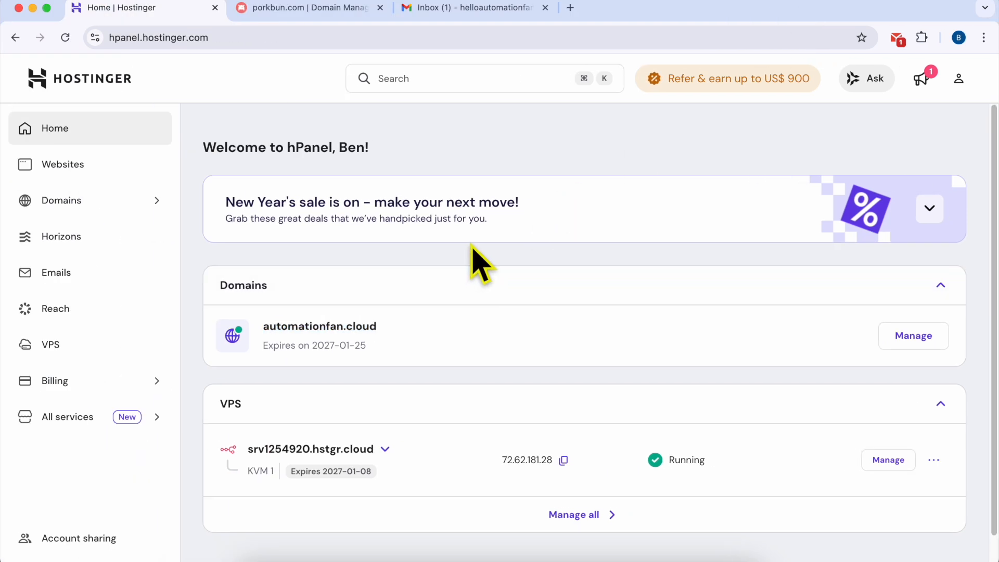
# Step: Open the DNS and nameserver settings of automationfan.cloud from the domain portfolio
pyautogui.click(109, 201)
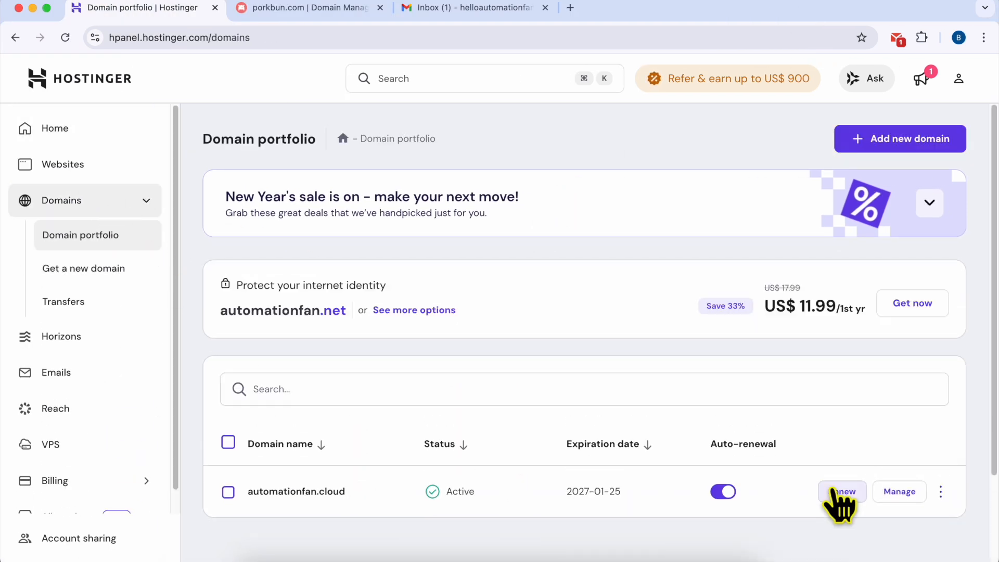
pyautogui.click(894, 494)
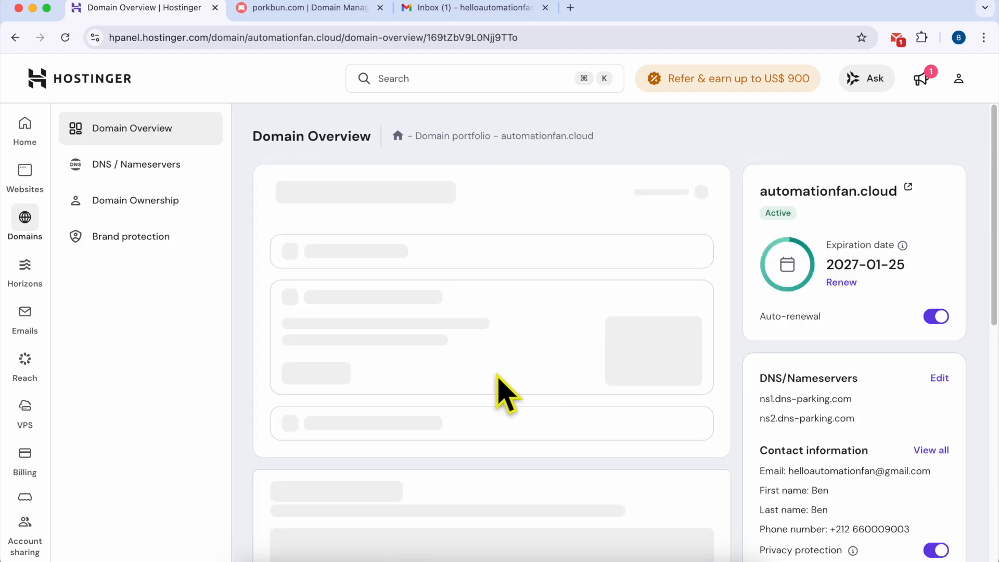
pyautogui.click(128, 171)
pyautogui.scroll(-3, 487, 369)
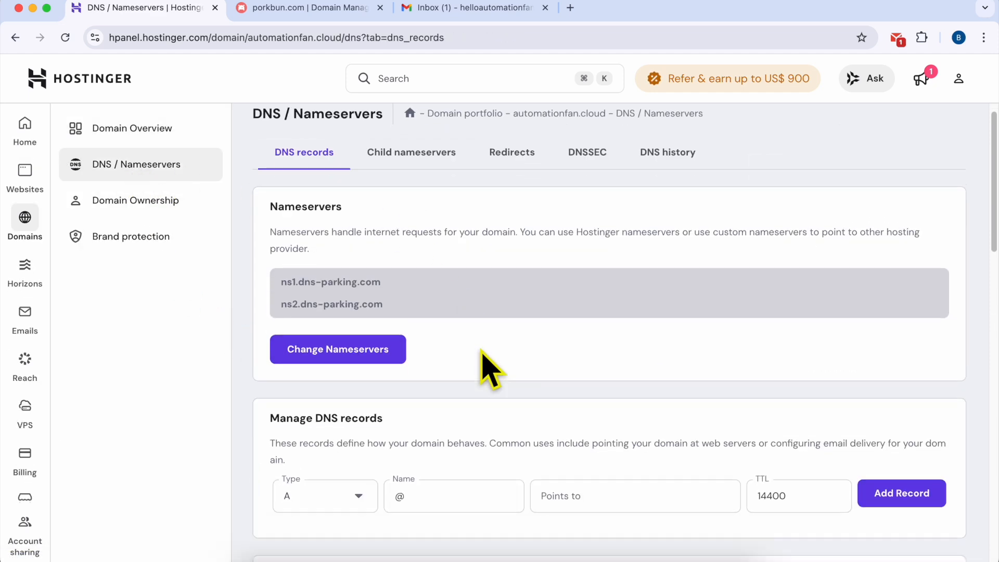
# Step: Set the new DNS record's type to TXT, keeping @ as its name
pyautogui.moveTo(269, 318); pyautogui.dragTo(384, 318)
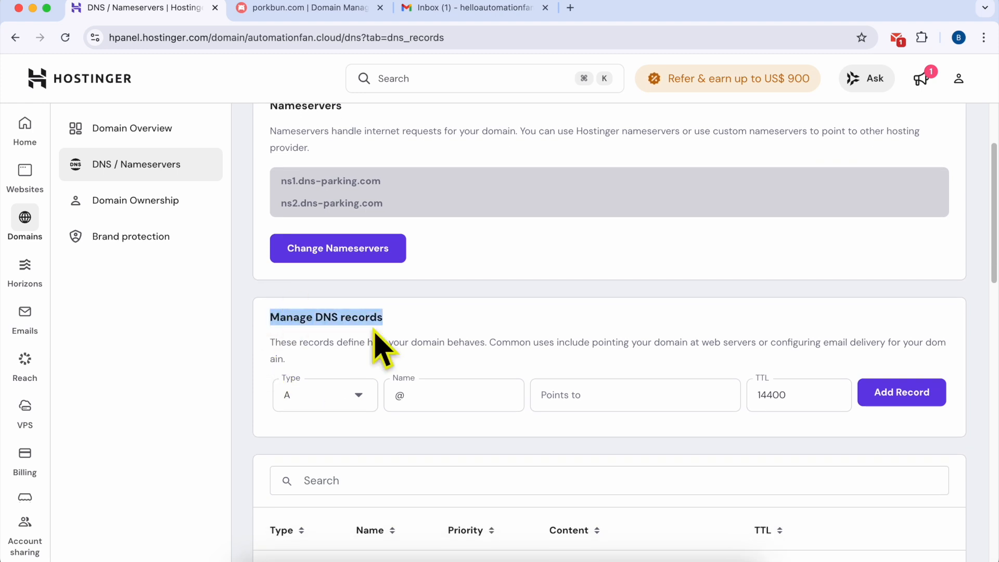
pyautogui.scroll(-1, 416, 348)
pyautogui.click(338, 358)
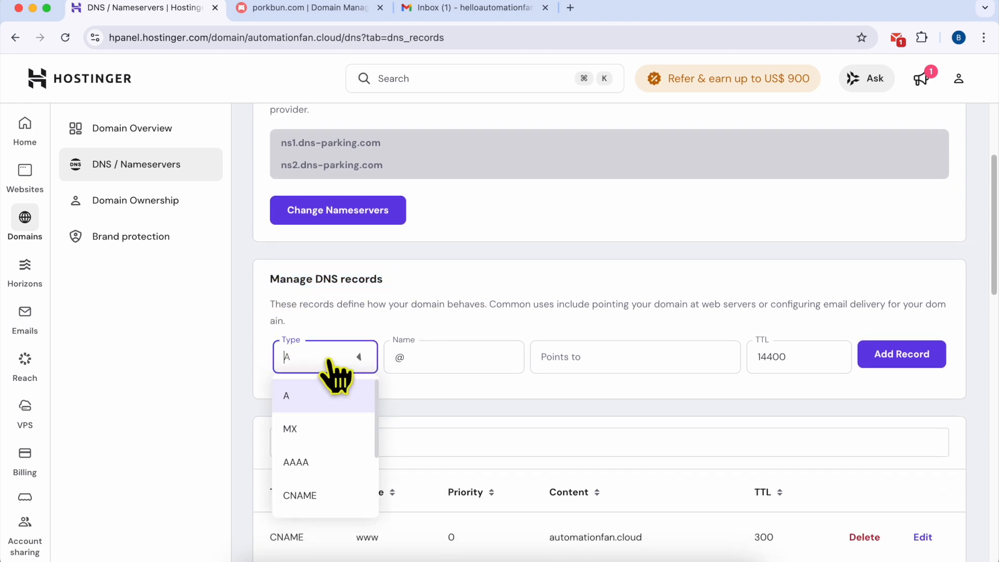
pyautogui.write('txt')
pyautogui.click(322, 397)
pyautogui.click(431, 357)
pyautogui.moveTo(431, 357); pyautogui.dragTo(386, 396)
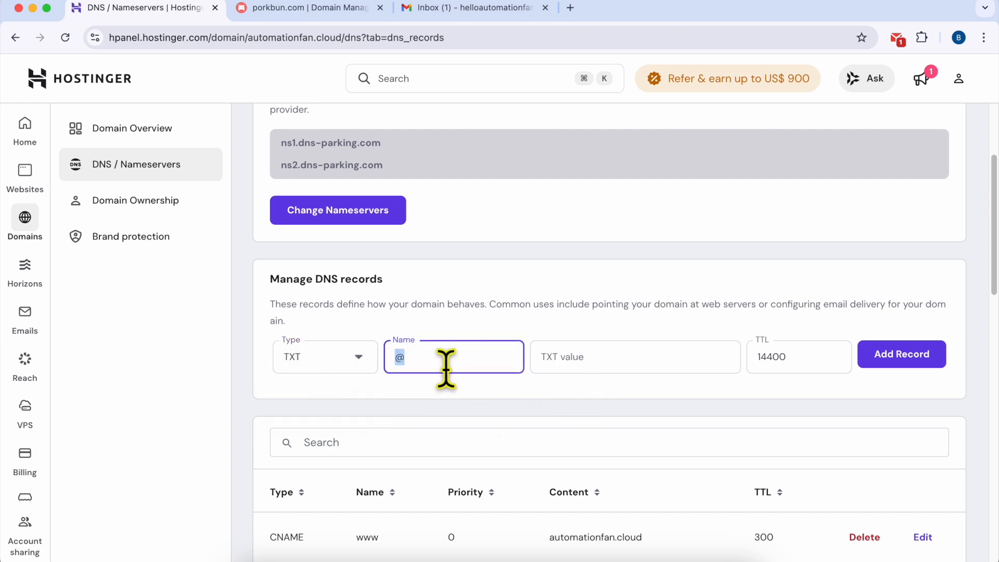
# Step: Paste the copied verification token as the TXT value and add the record with a TTL of 14400
pyautogui.click(627, 354)
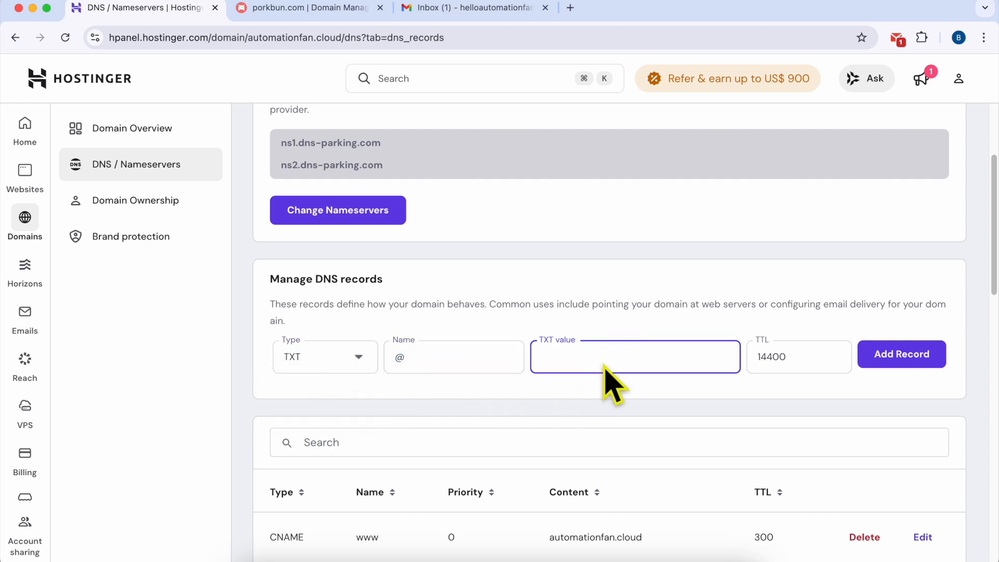
pyautogui.rightClick(609, 365)
pyautogui.click(620, 370)
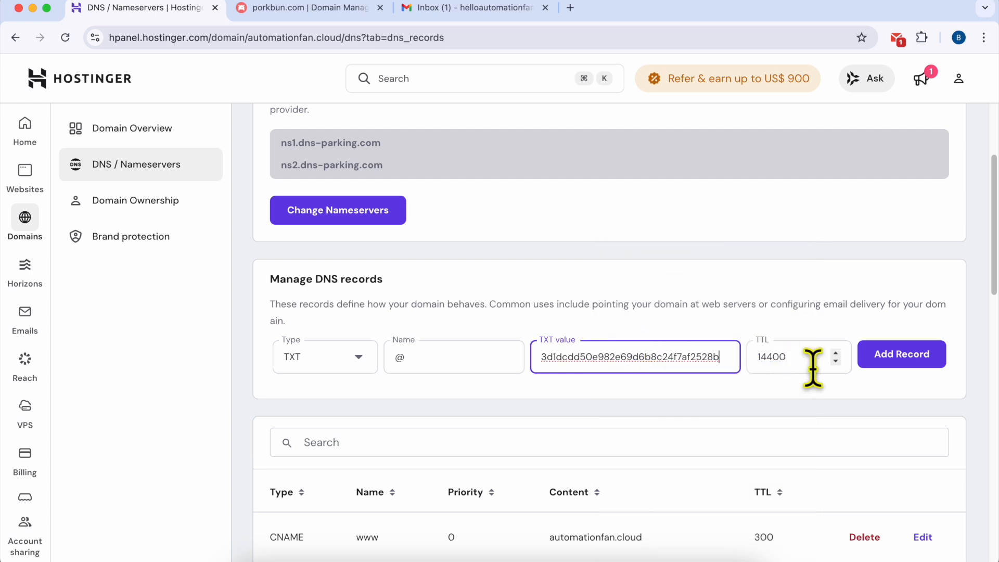
pyautogui.click(913, 358)
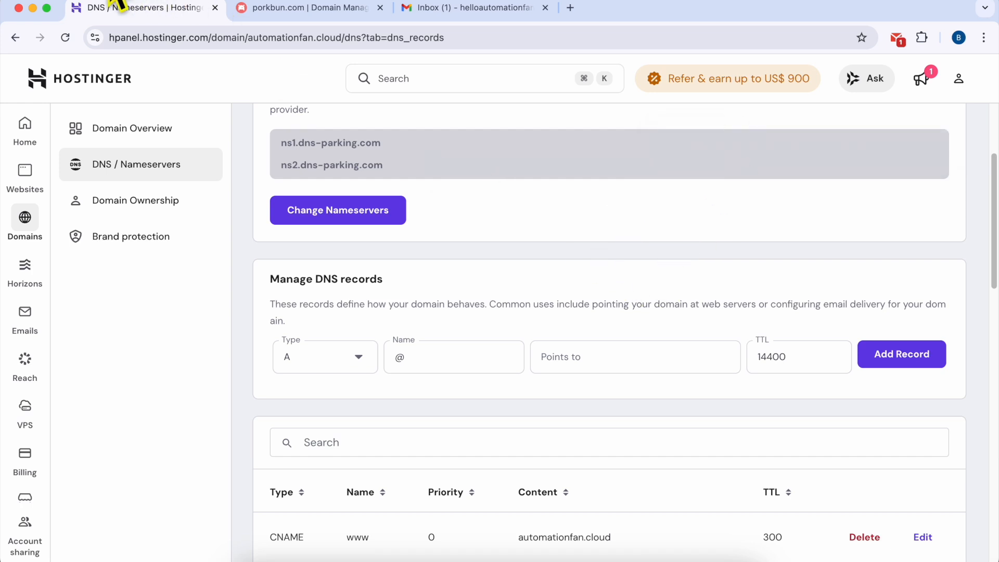
# Step: Search the page for the pasted verification token to locate the new TXT record in the DNS list
pyautogui.press('super+f')
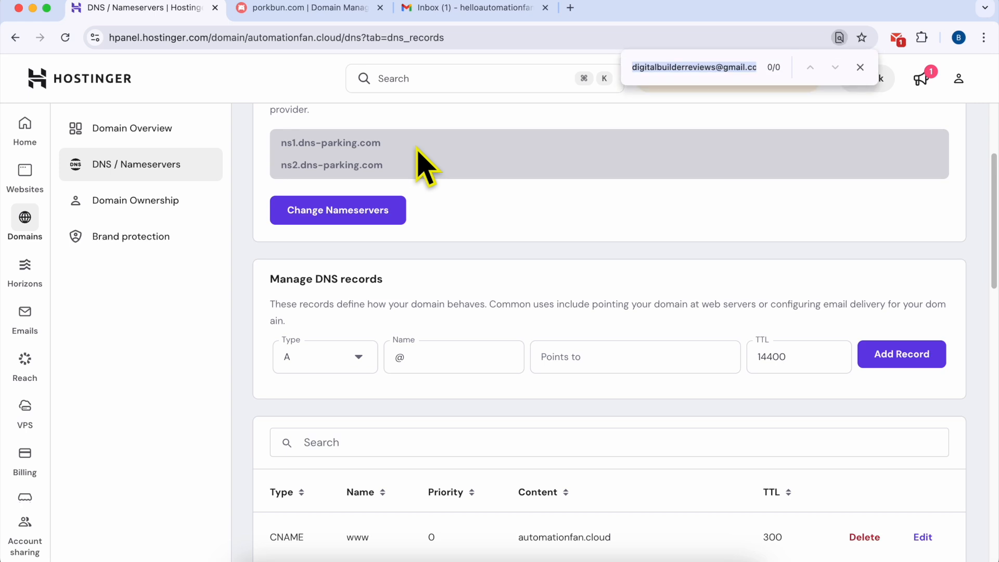
pyautogui.write('3d1dcdd50e982e69d6b8c24f7af2528b')
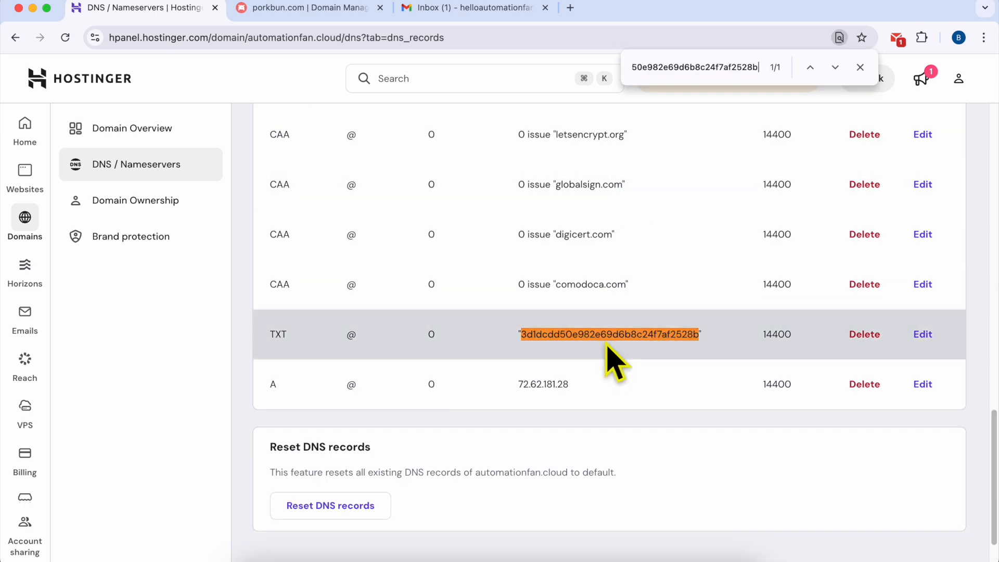
pyautogui.doubleClick(278, 335)
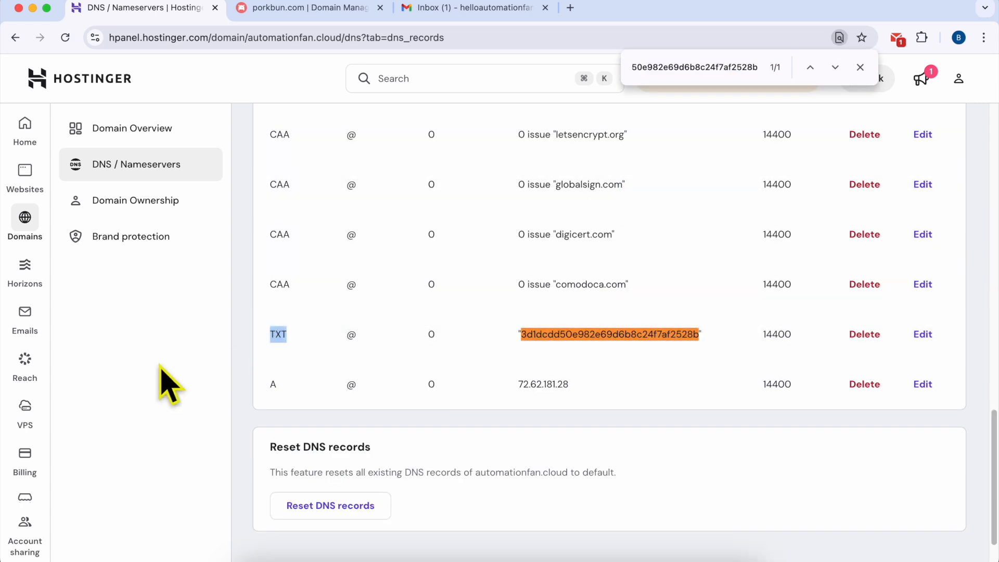
# Step: Return to the window for connecting the domain and review the instructions on TXT record propagation before continuing
pyautogui.moveTo(17, 339); pyautogui.dragTo(110, 340)
pyautogui.click(59, 331)
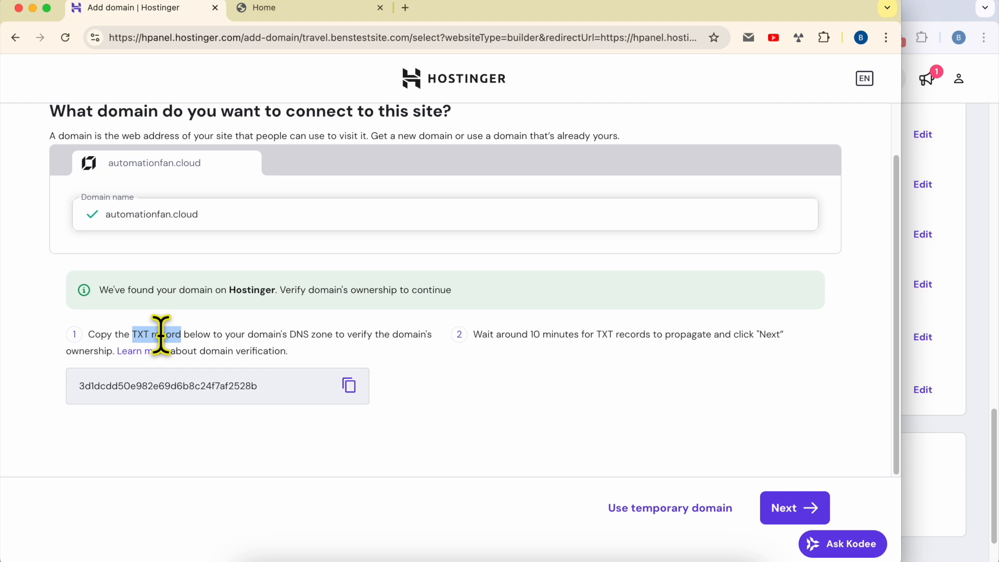
pyautogui.tripleClick(203, 331)
pyautogui.click(484, 343)
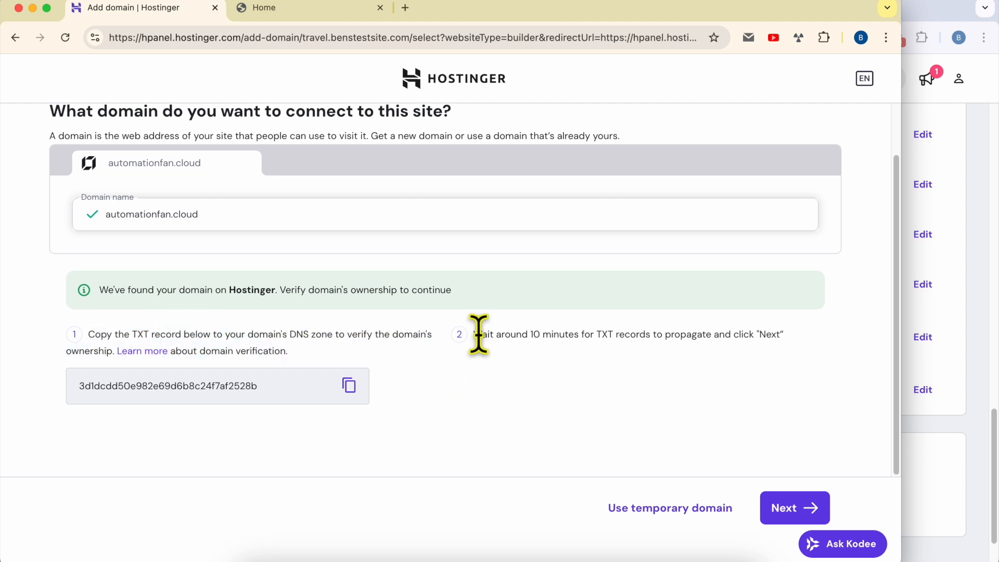
pyautogui.moveTo(473, 335); pyautogui.dragTo(796, 352)
pyautogui.doubleClick(696, 335)
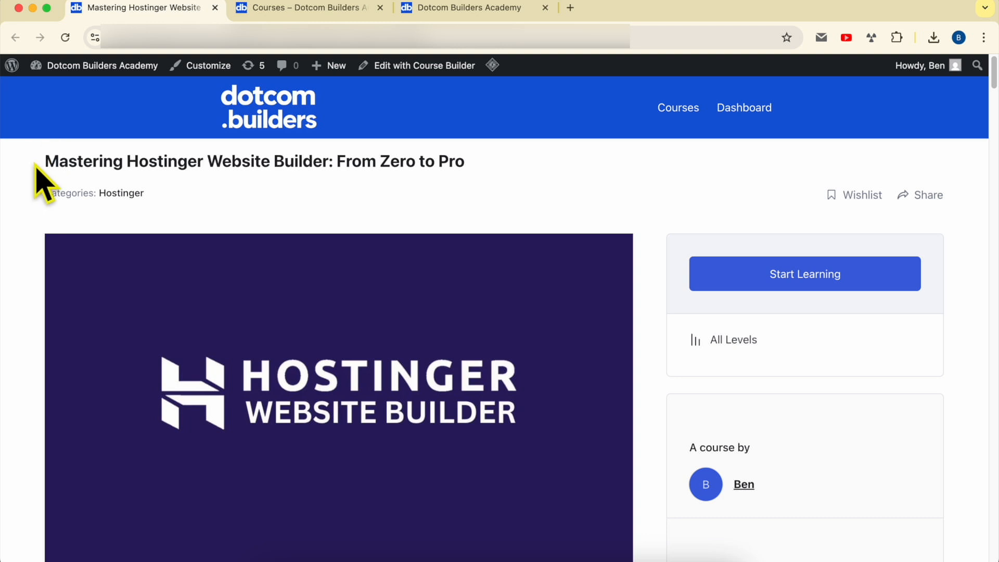
# Step: Review the Mastering Hostinger Website Builder course page, examining its overview and the lessons in Modules 1 through 12
pyautogui.moveTo(35, 163); pyautogui.dragTo(520, 164)
pyautogui.click(651, 196)
pyautogui.scroll(-10, 654, 195)
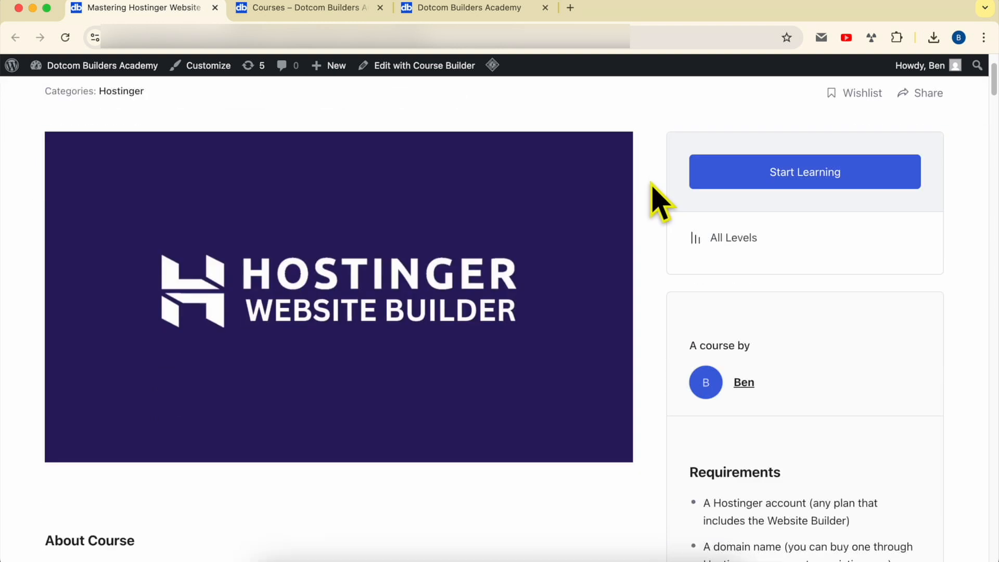
pyautogui.scroll(-9, 660, 200)
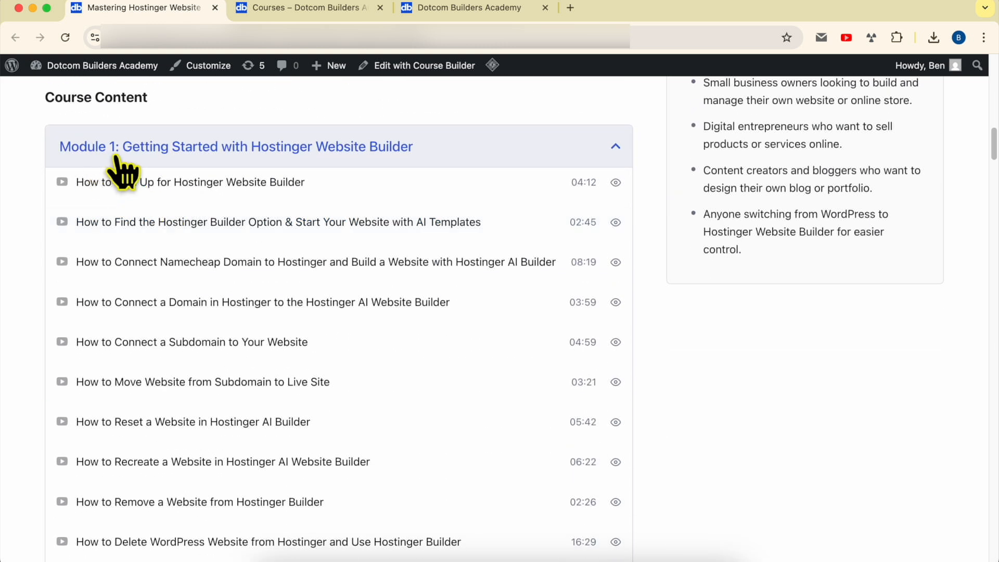
pyautogui.scroll(-4, 383, 167)
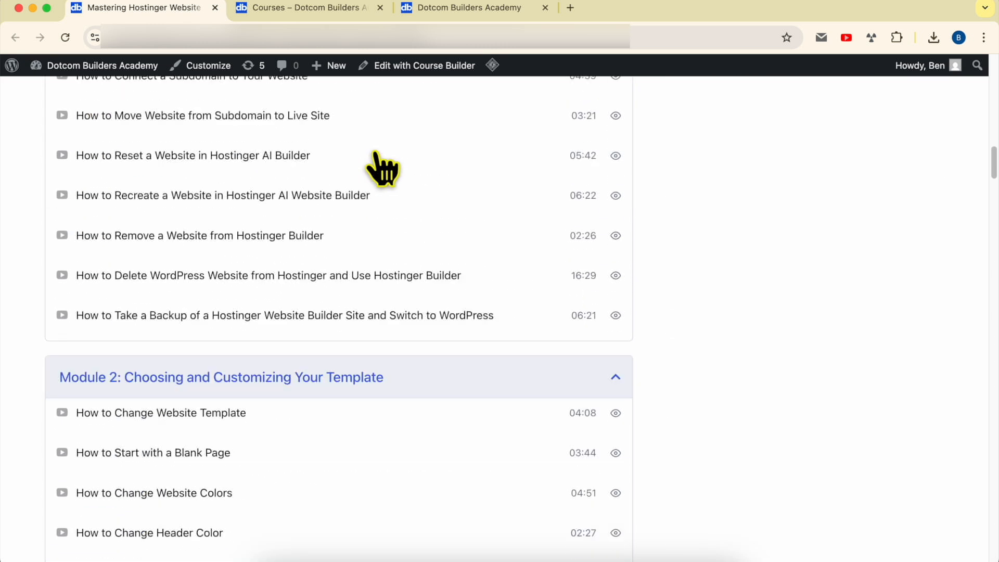
pyautogui.scroll(-5, 383, 167)
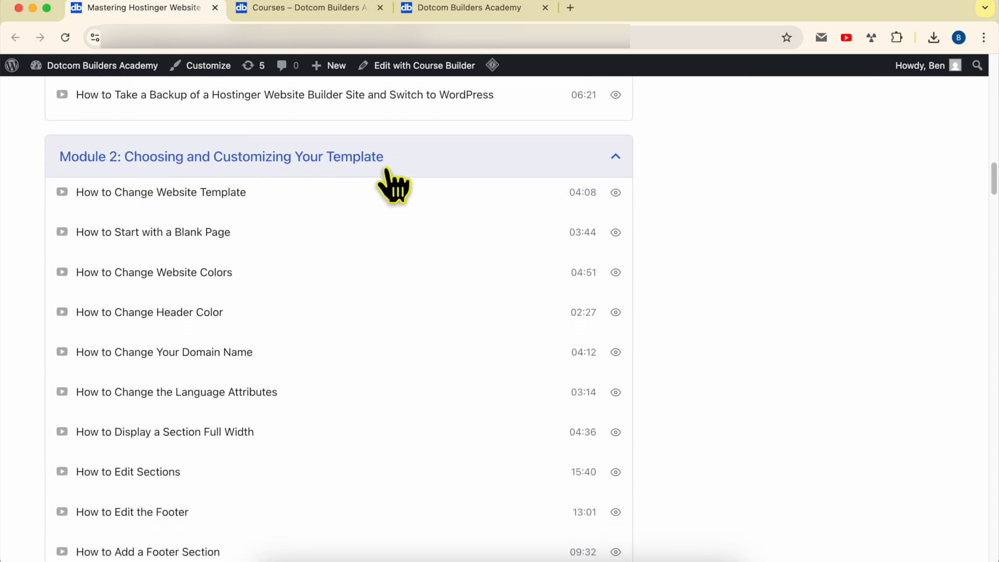
pyautogui.scroll(-10, 417, 178)
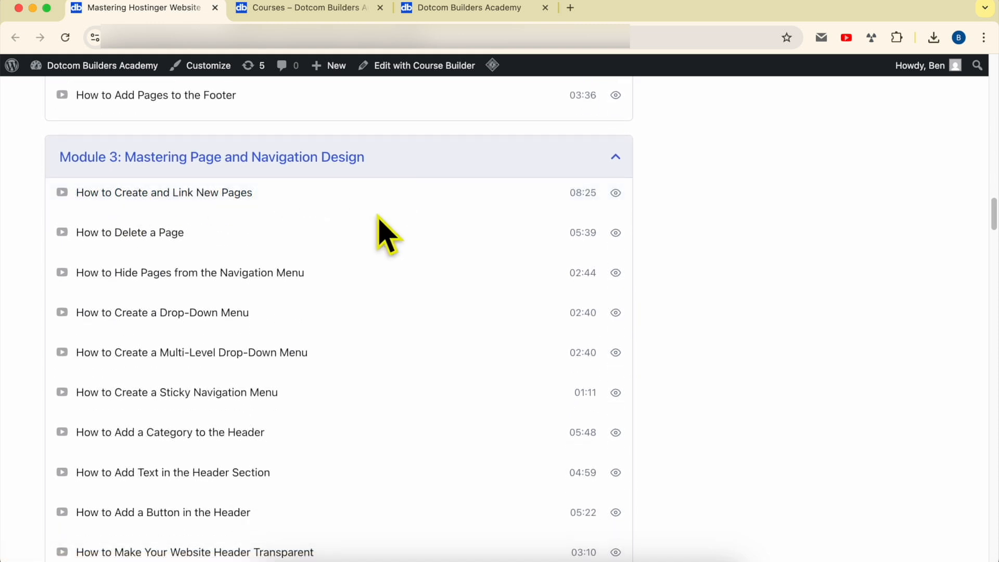
pyautogui.scroll(-10, 378, 216)
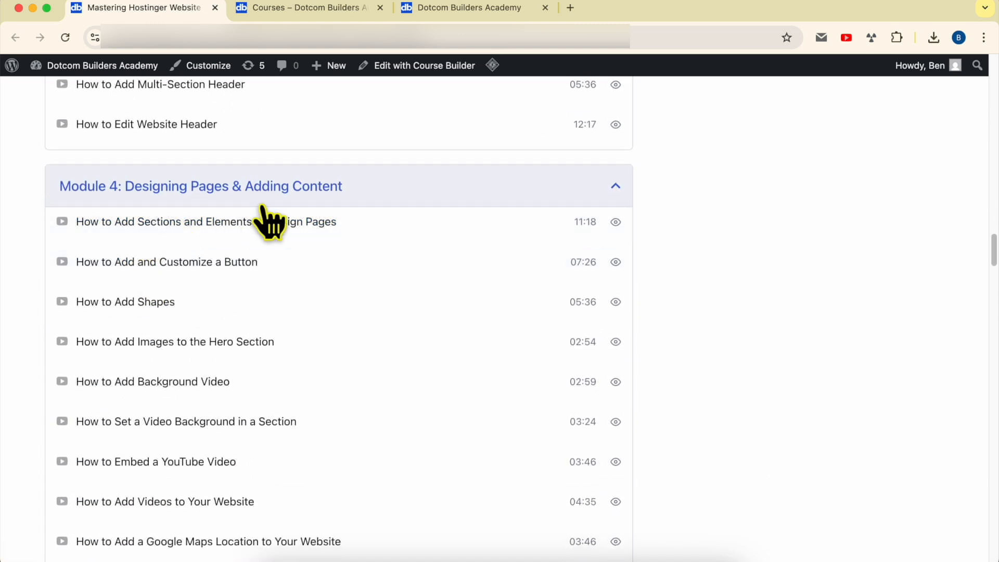
pyautogui.scroll(-12, 335, 216)
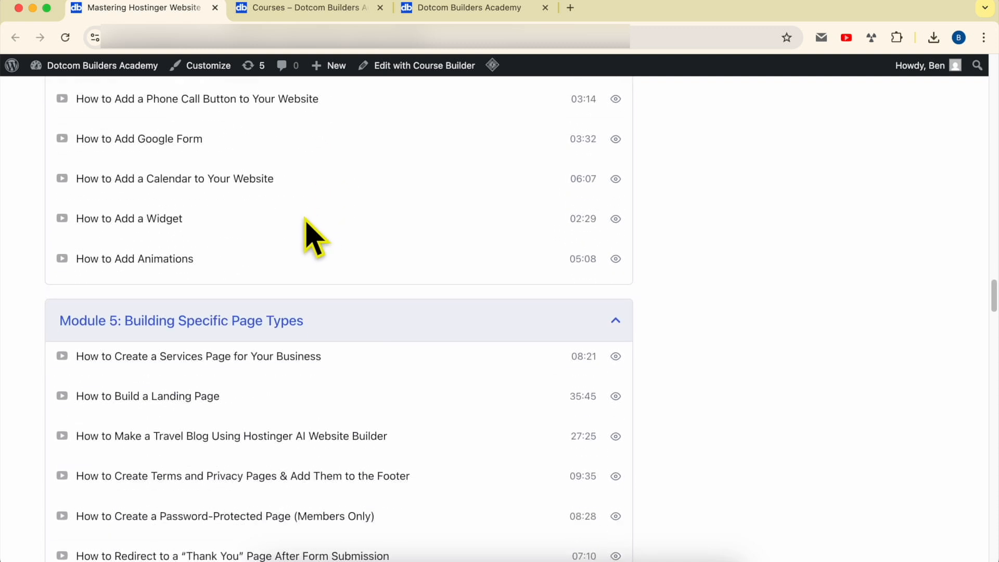
pyautogui.scroll(-2, 307, 221)
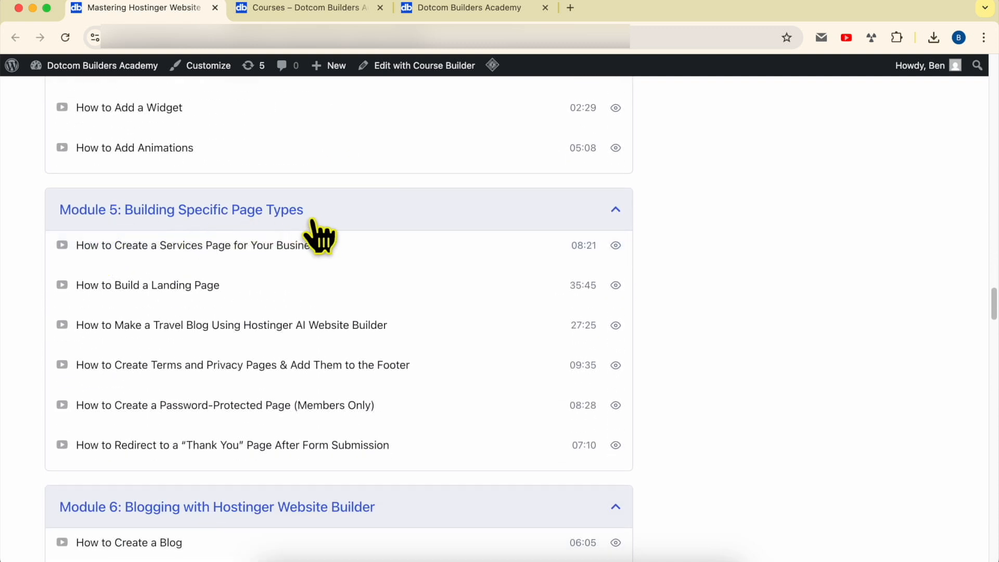
pyautogui.scroll(-11, 320, 237)
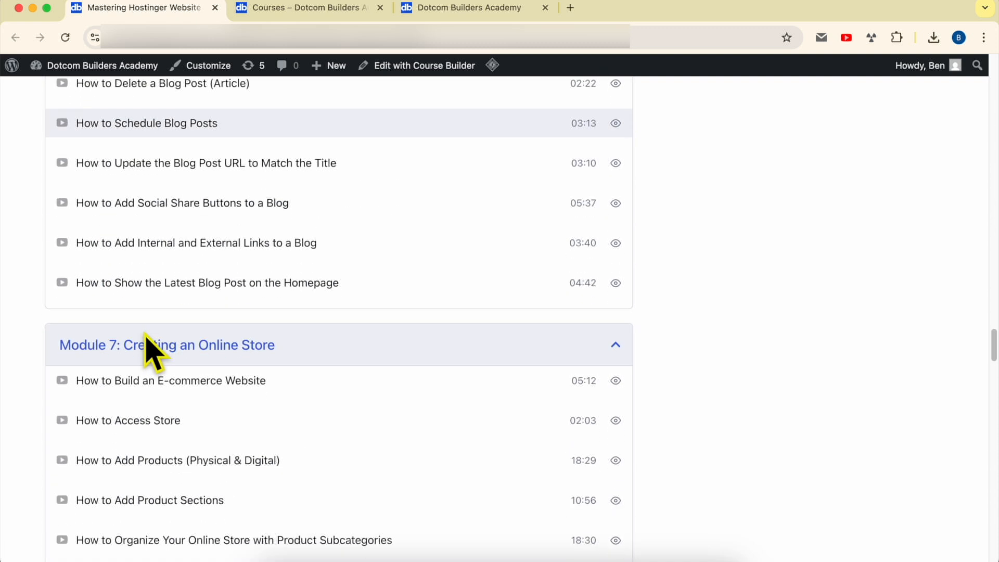
pyautogui.scroll(-4, 150, 346)
pyautogui.scroll(-8, 318, 190)
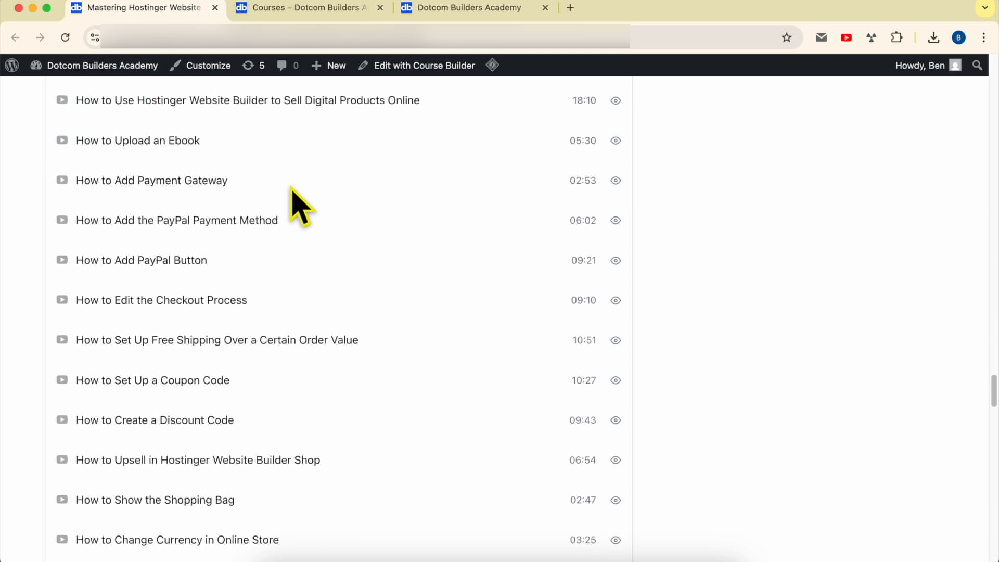
pyautogui.scroll(-10, 299, 205)
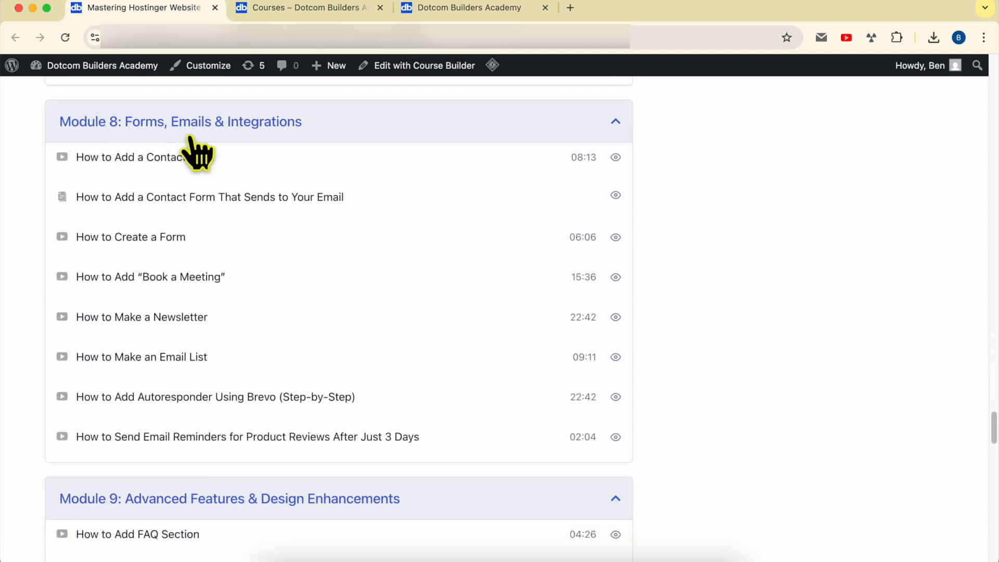
pyautogui.scroll(-6, 311, 138)
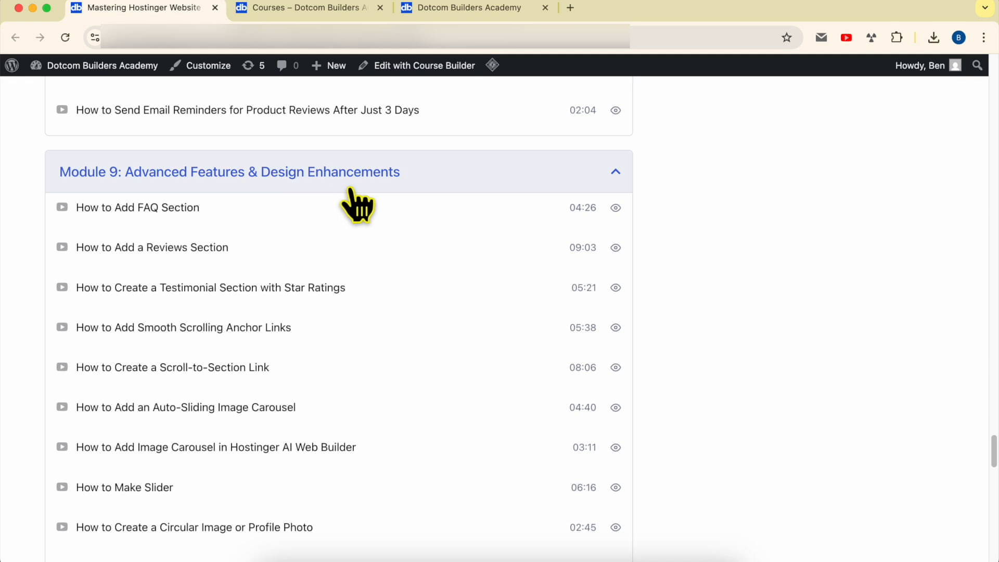
pyautogui.scroll(-12, 348, 198)
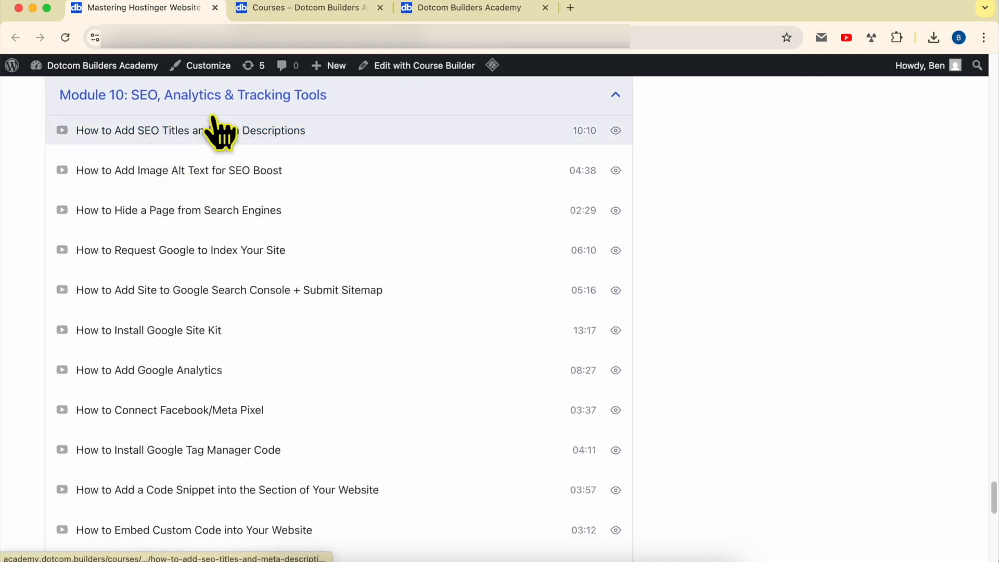
pyautogui.scroll(-10, 313, 127)
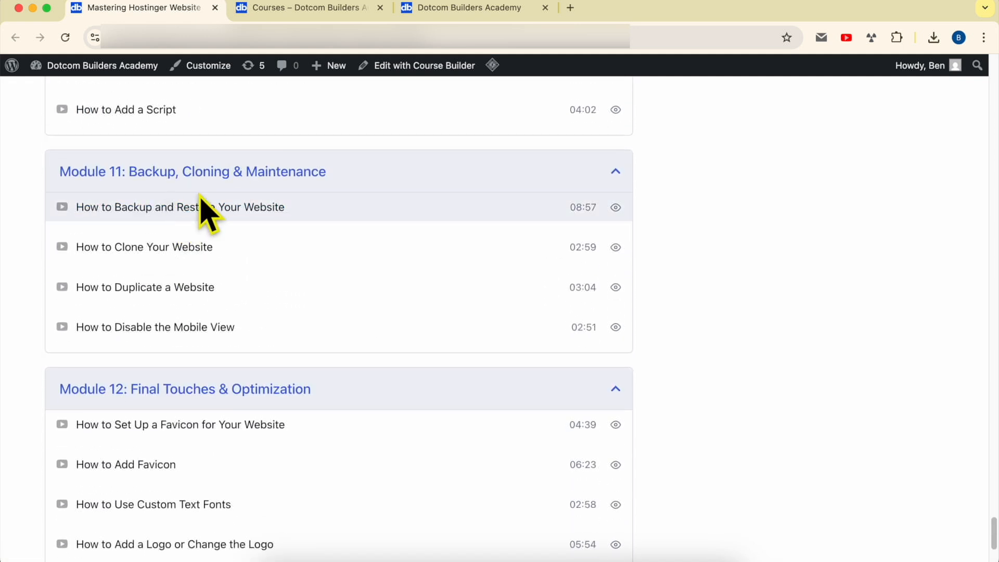
pyautogui.scroll(-4, 296, 205)
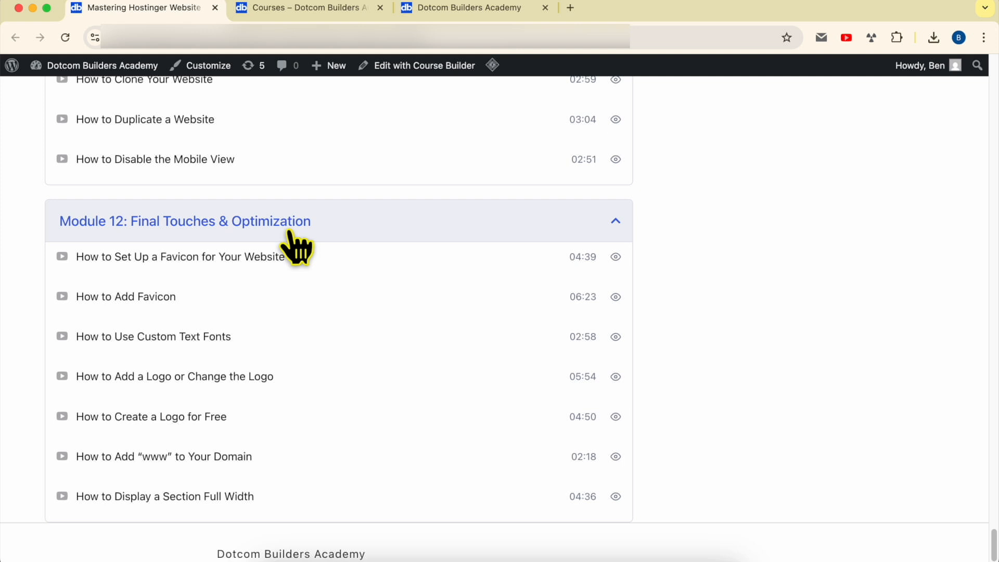
pyautogui.scroll(-1, 703, 401)
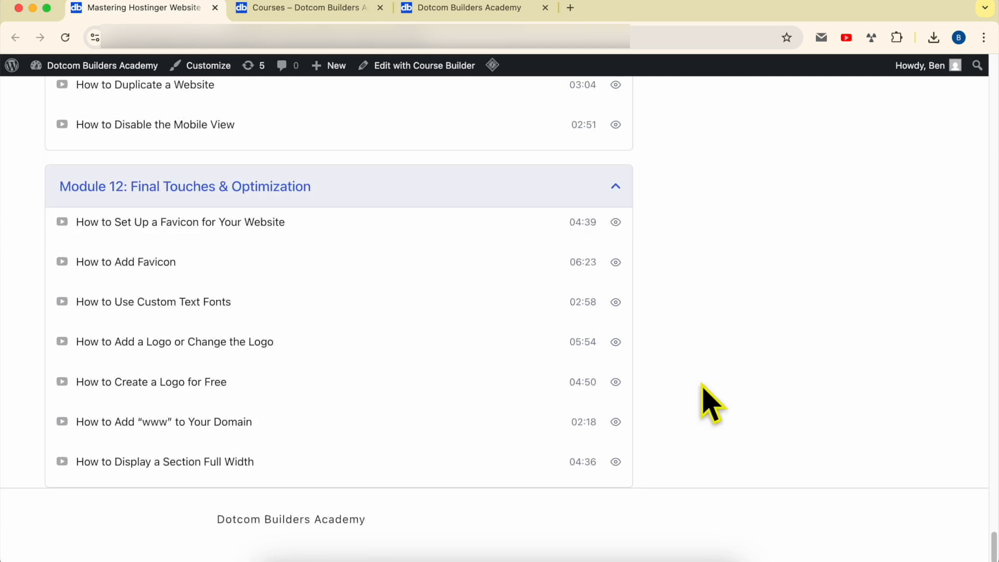
pyautogui.scroll(15, 702, 402)
# Step: Browse the Dotcom Builders Academy course catalogue for the other available Hostinger courses and view the academy's remaining open page
pyautogui.click(309, 15)
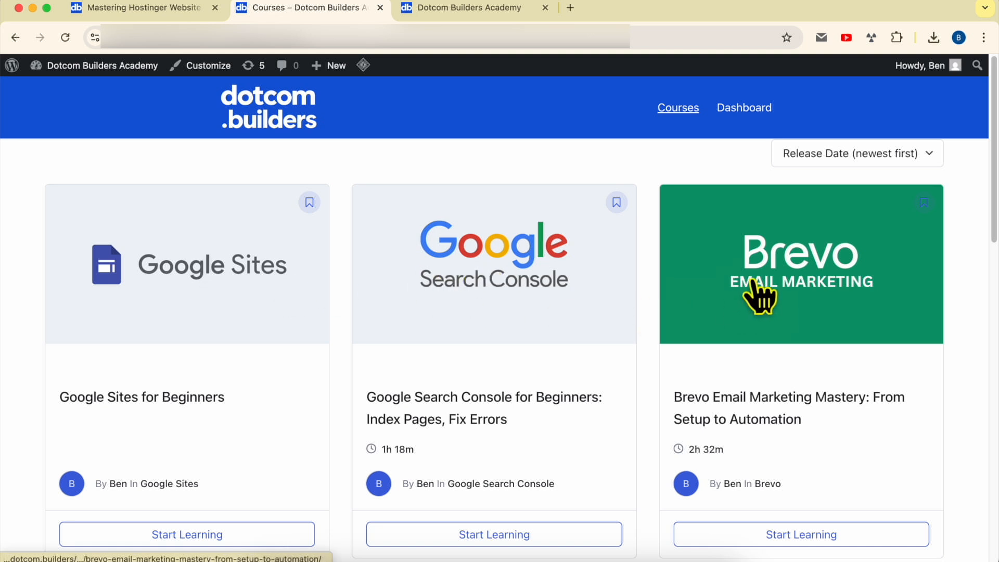
pyautogui.scroll(-10, 854, 307)
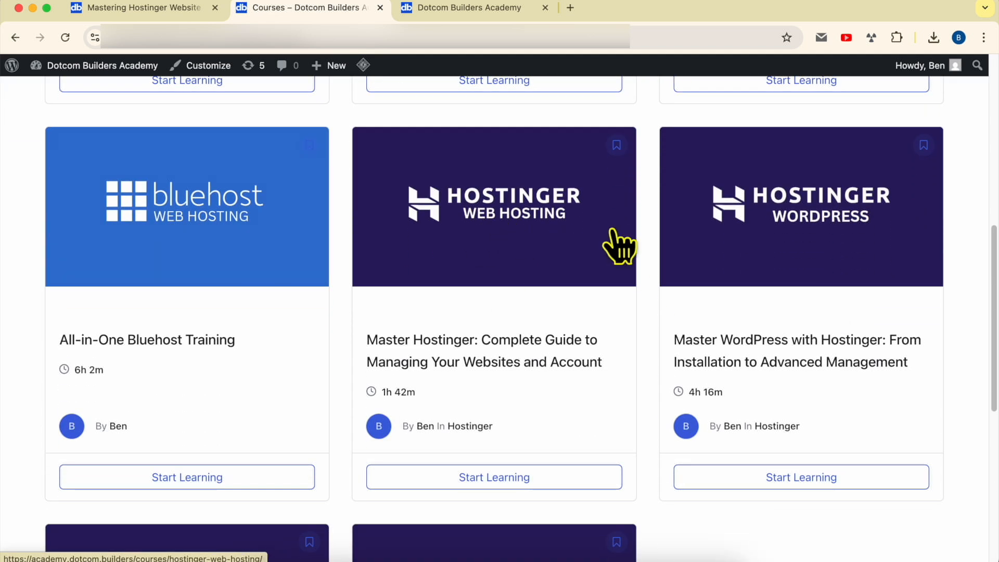
pyautogui.scroll(-4, 592, 285)
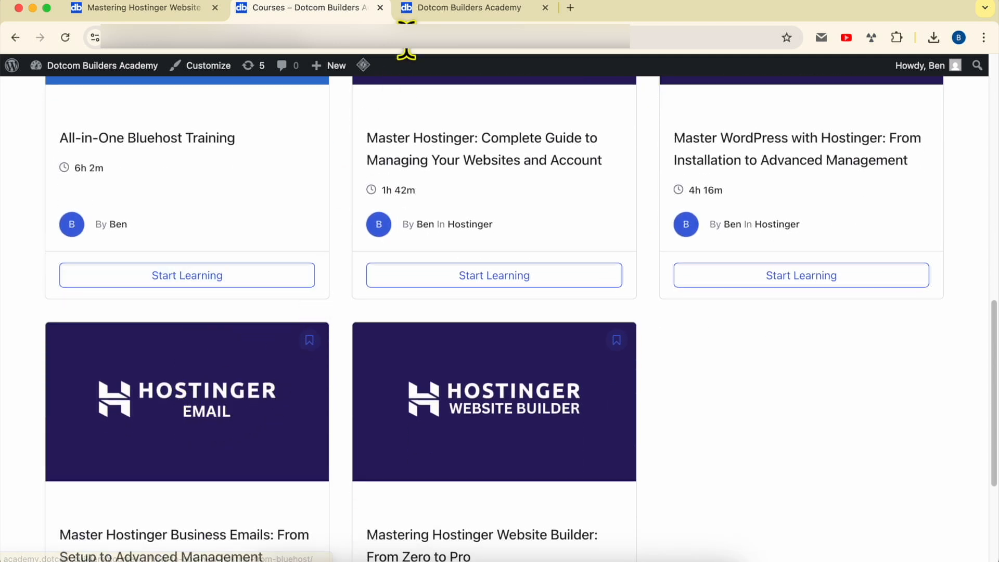
pyautogui.click(427, 15)
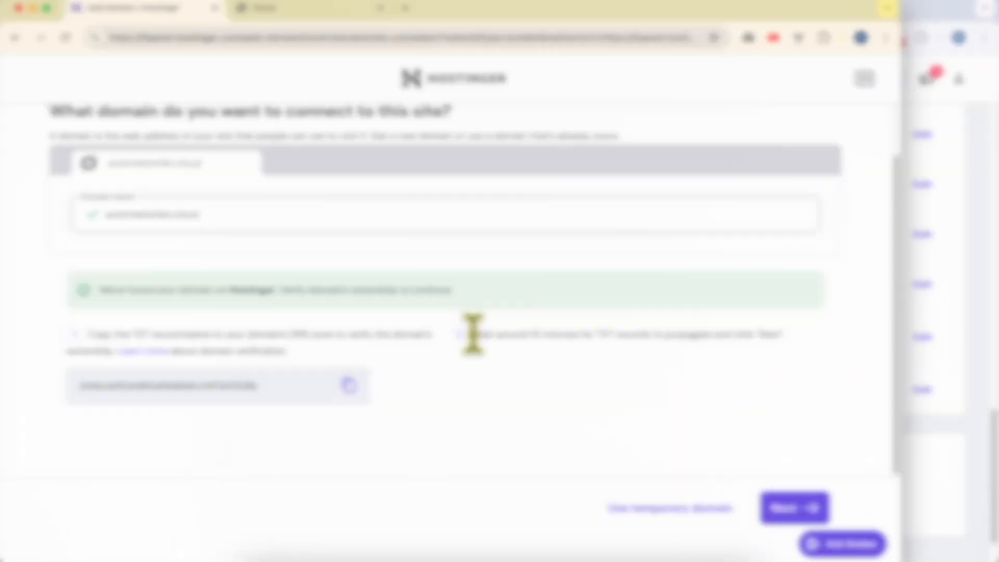
# Step: Review the TXT propagation instruction and try to verify ownership of automationfan.cloud to continue connecting it
pyautogui.moveTo(473, 333); pyautogui.dragTo(736, 361)
pyautogui.click(694, 337)
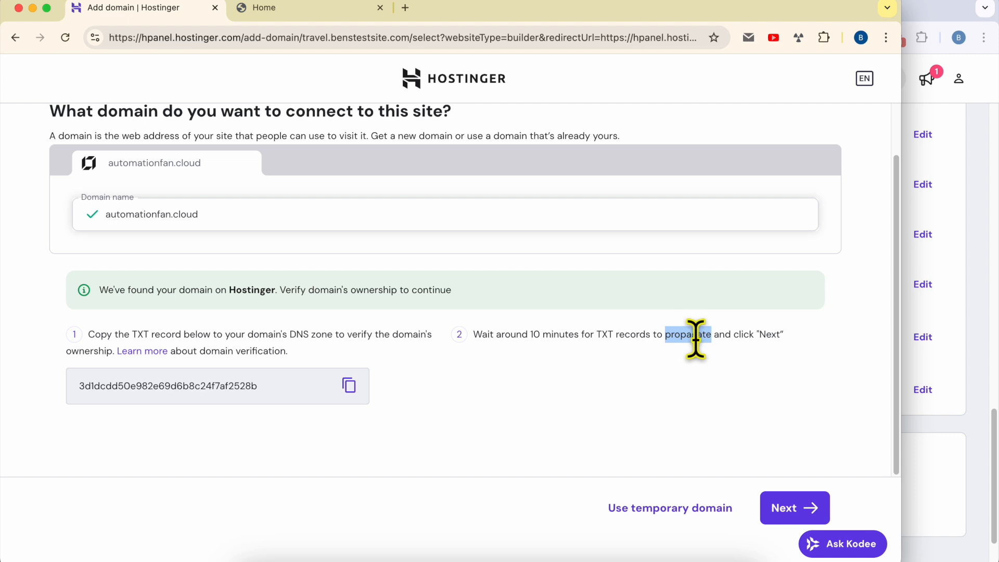
pyautogui.click(721, 399)
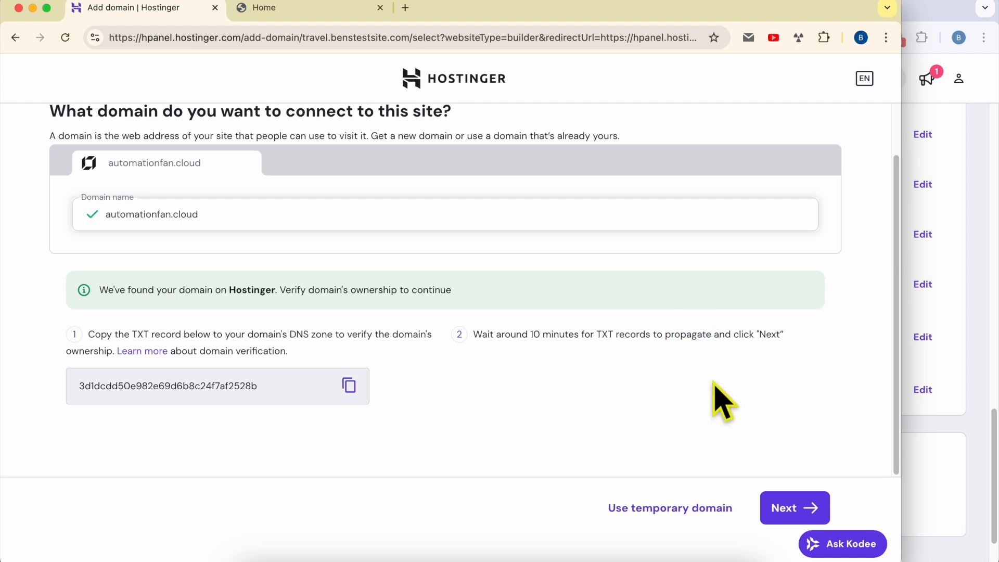
pyautogui.click(798, 510)
pyautogui.moveTo(592, 146); pyautogui.dragTo(747, 146)
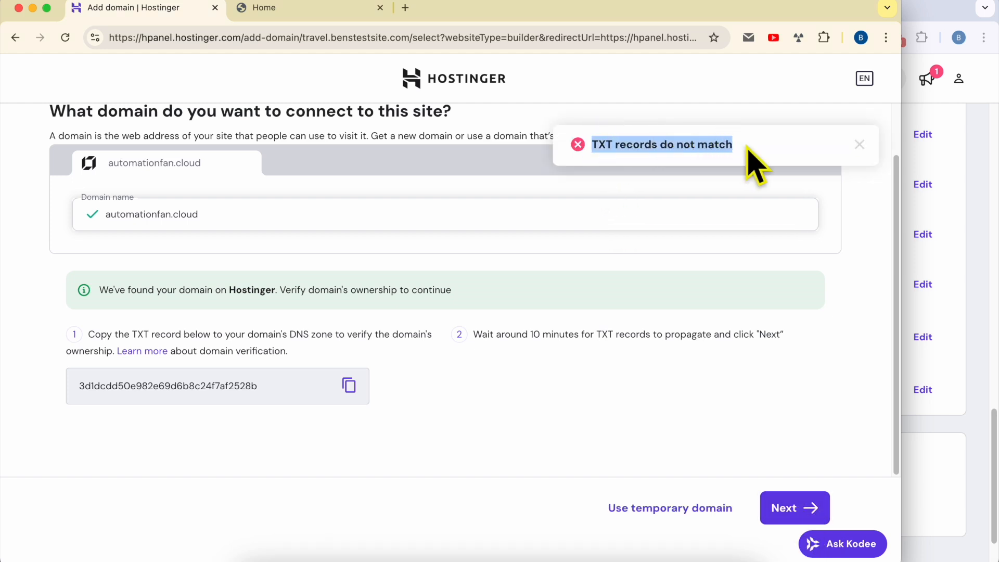
# Step: Recheck the TXT record's value in the automationfan.cloud DNS list and return to the window for connecting the domain
pyautogui.click(961, 280)
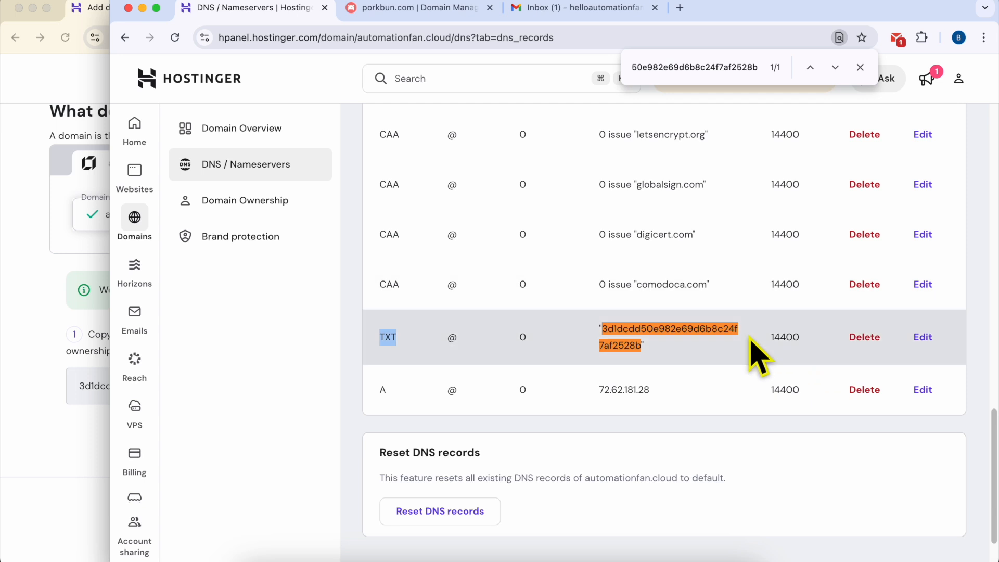
pyautogui.doubleClick(652, 332)
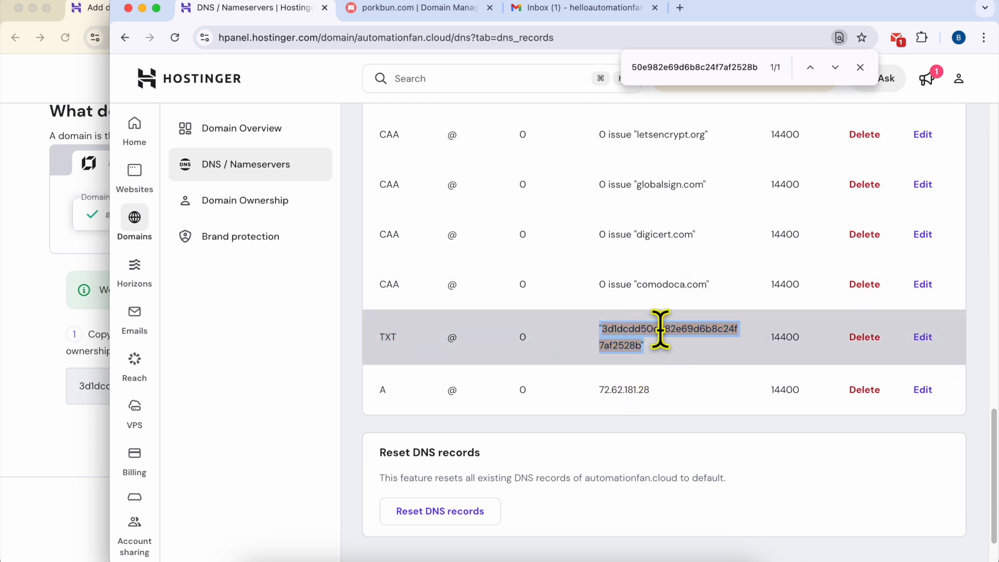
pyautogui.click(59, 289)
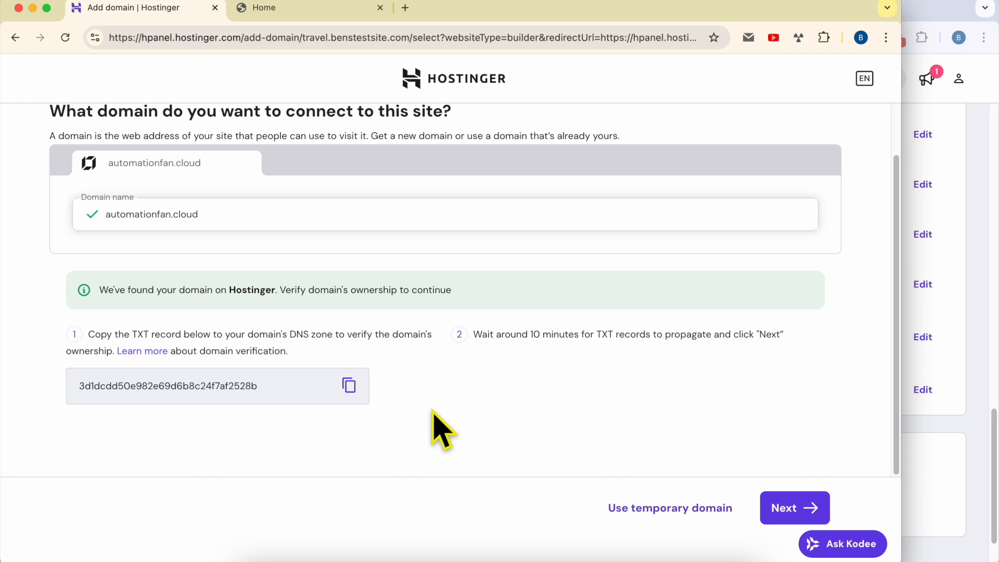
# Step: Submit the automationfan.cloud ownership verification again and continue to the websites list, dismissing the satisfaction survey
pyautogui.click(810, 509)
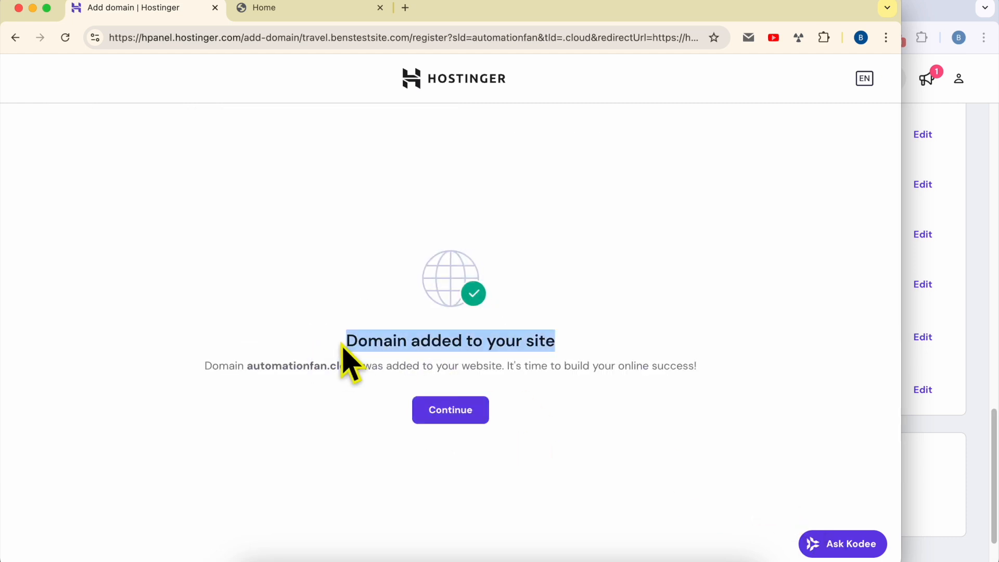
pyautogui.click(450, 411)
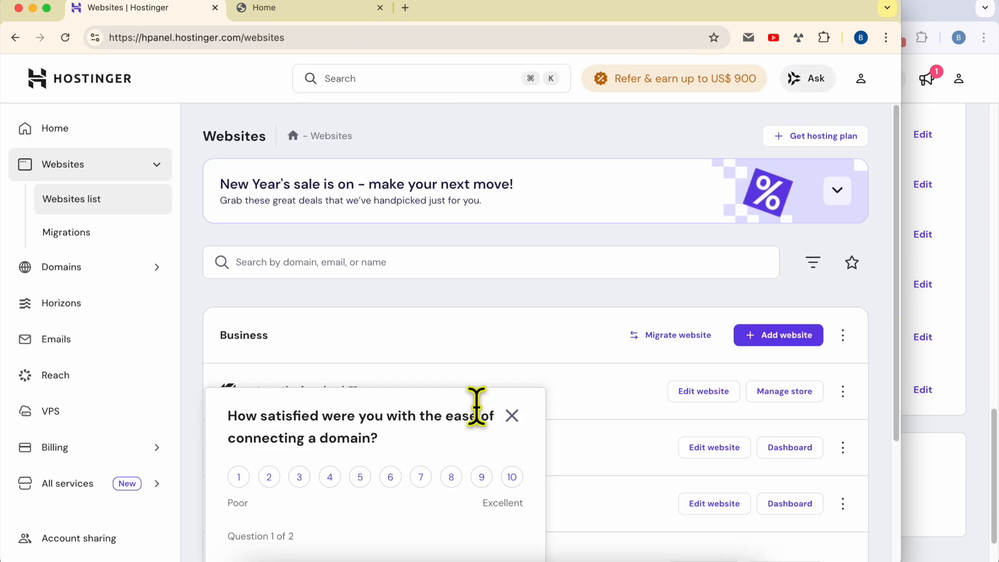
pyautogui.click(513, 416)
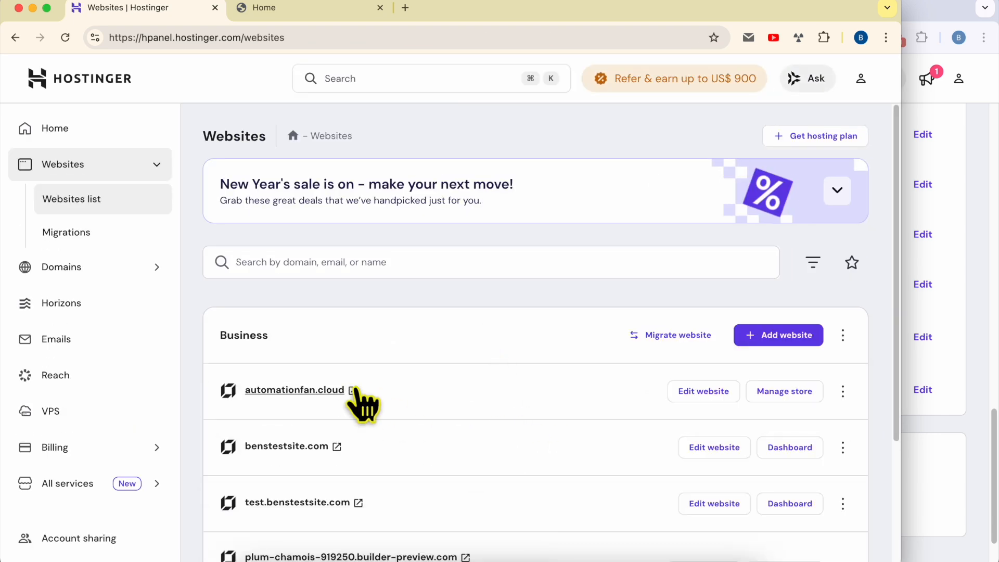
# Step: Open the live automationfan.cloud site from the websites list to check it, and close both website preview pages
pyautogui.doubleClick(378, 394)
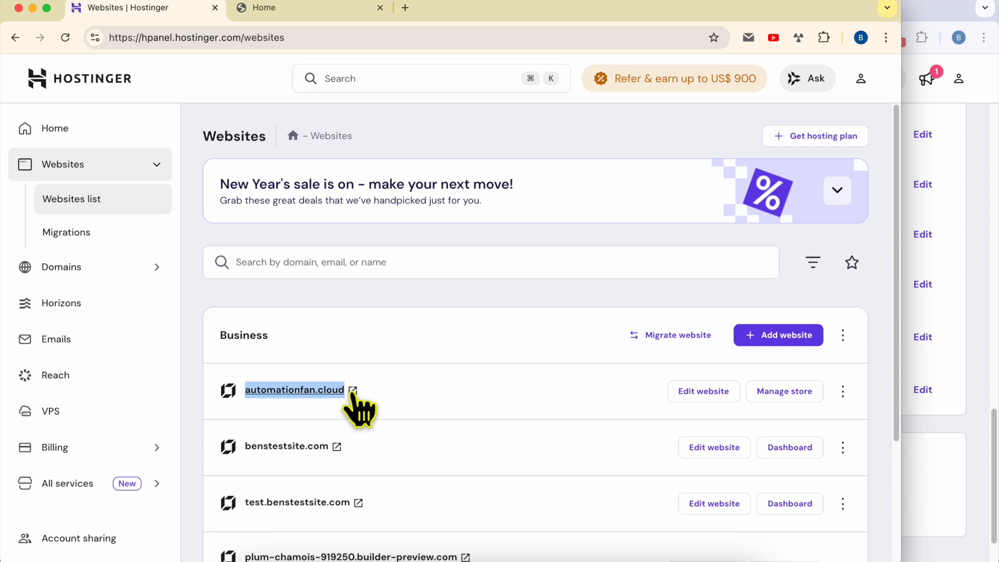
pyautogui.click(353, 394)
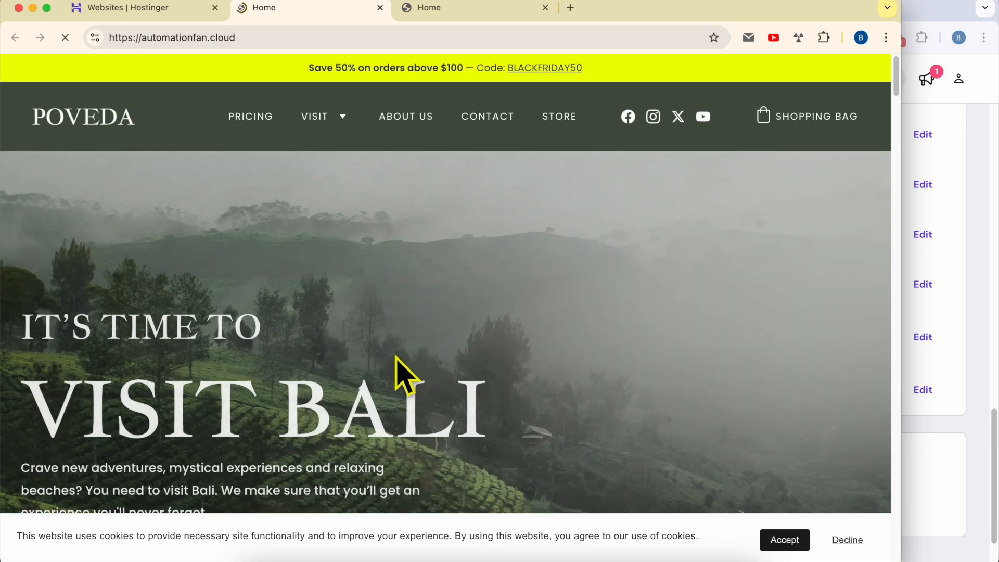
pyautogui.press('super+w')
pyautogui.press('super+w')
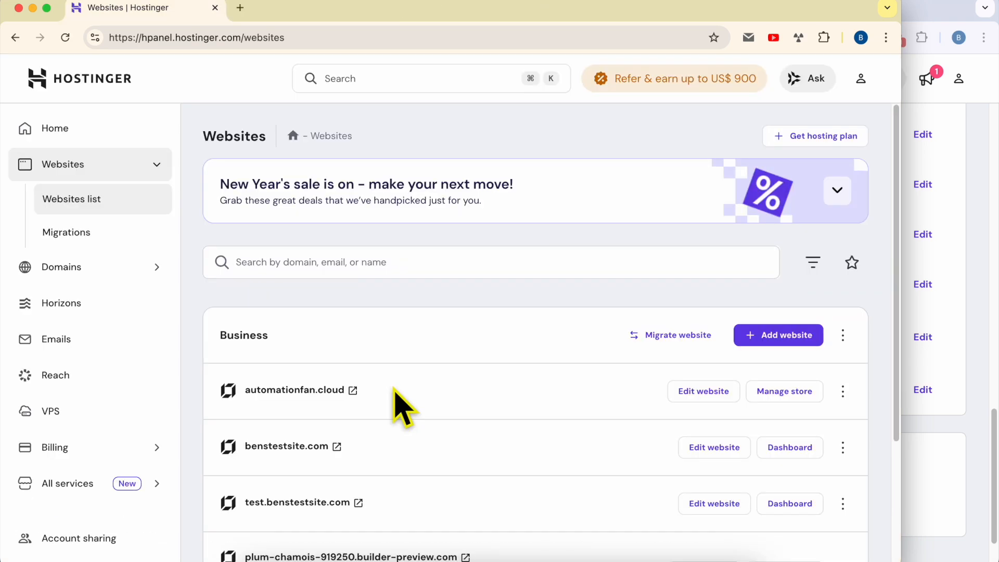
pyautogui.click(431, 394)
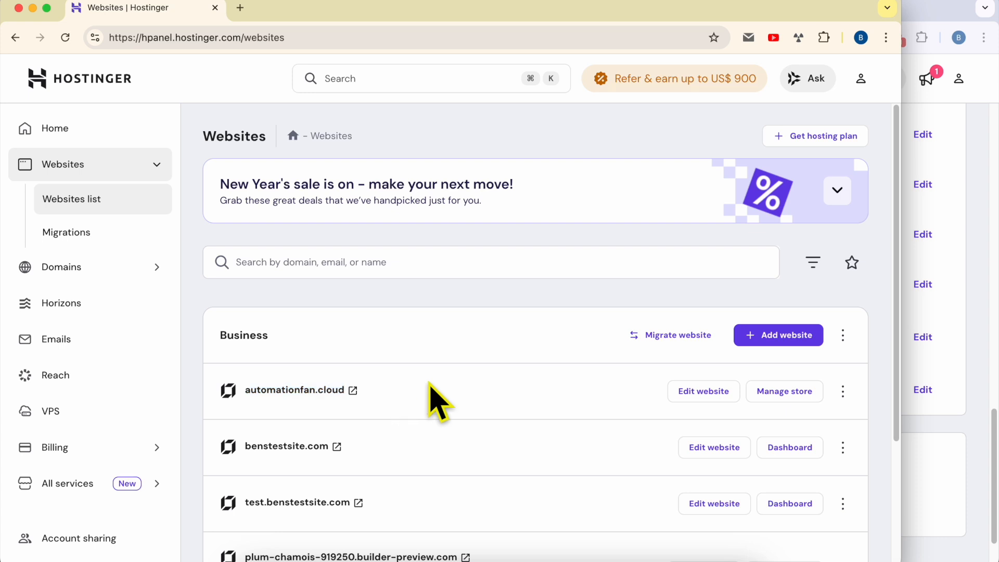
# Step: Start a domain change for the automationfan.cloud website, accept the data-loss warning, and continue with ben.com as the new domain
pyautogui.click(843, 391)
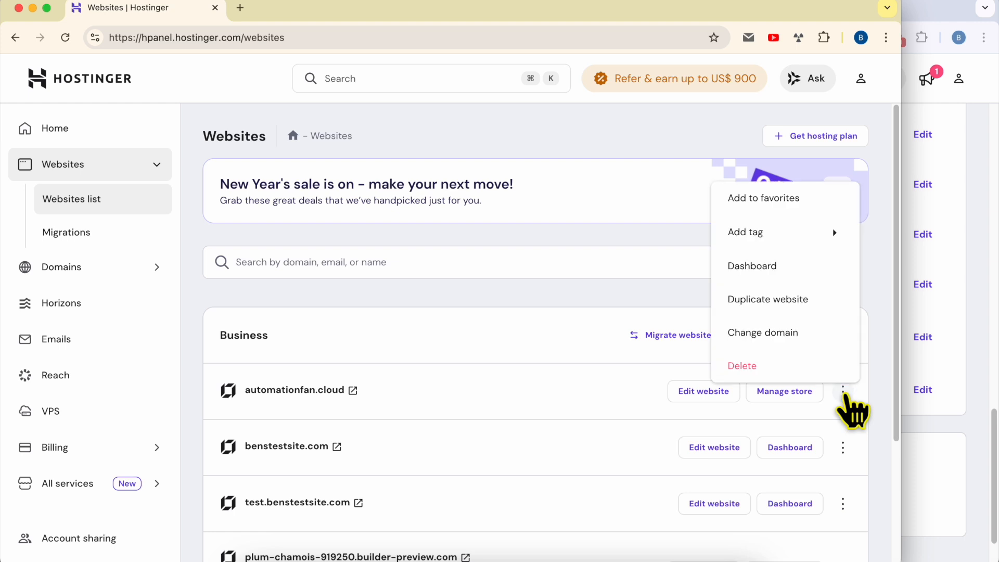
pyautogui.click(786, 336)
pyautogui.click(430, 356)
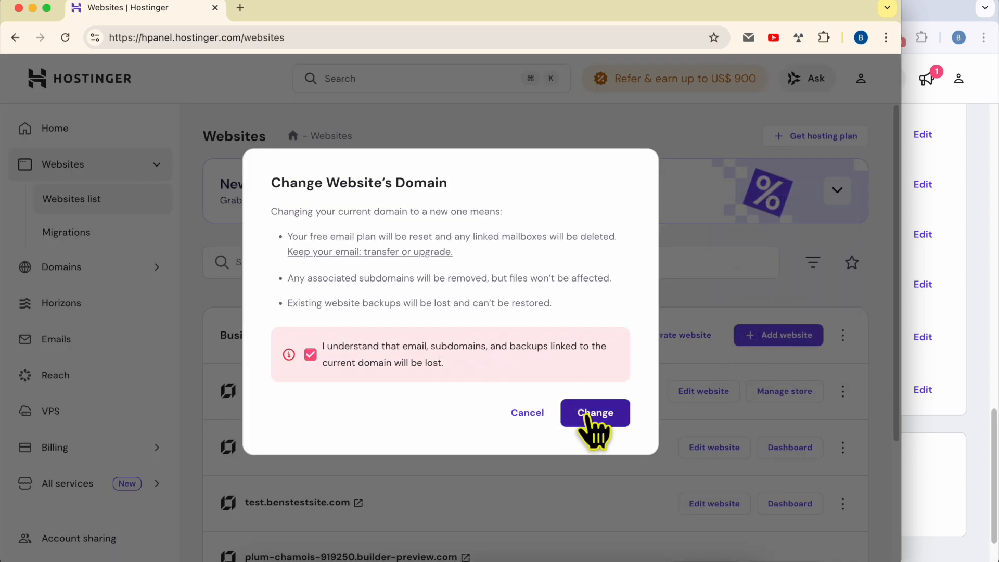
pyautogui.click(594, 413)
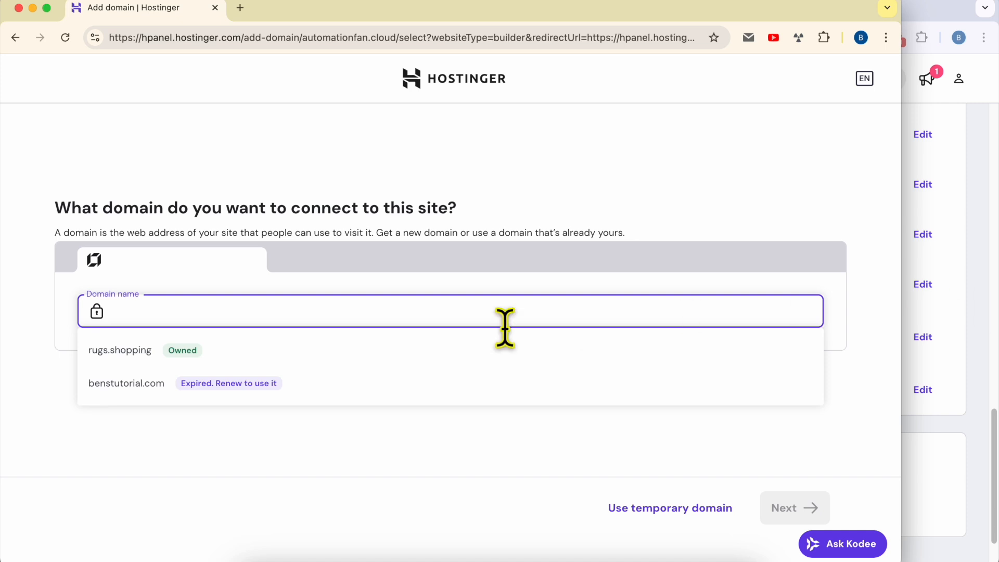
pyautogui.write('au')
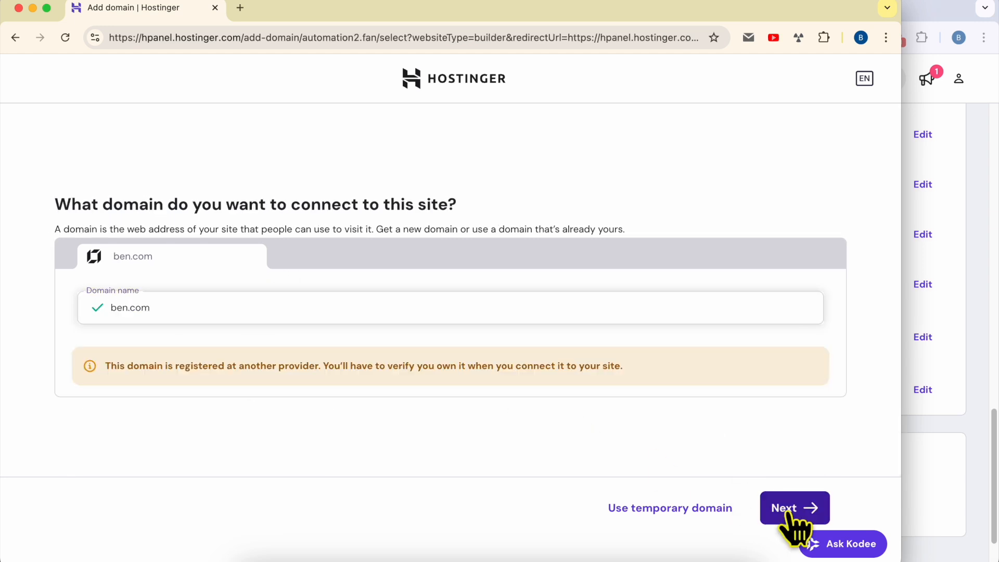
pyautogui.click(789, 514)
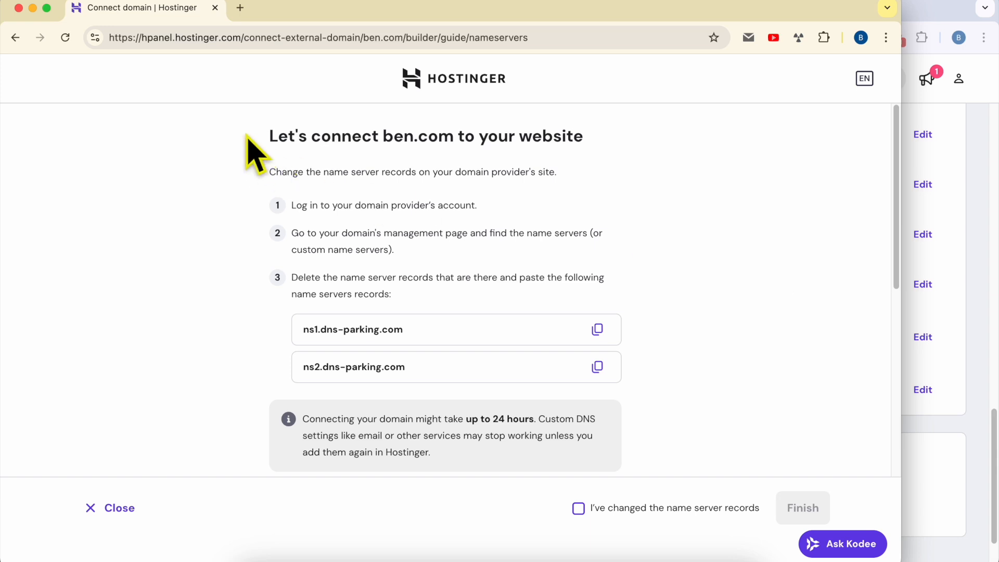
# Step: Review the ben.com nameserver connection instructions and look at the domain provider pages in Hostinger and Porkbun where they apply
pyautogui.moveTo(261, 136); pyautogui.dragTo(602, 156)
pyautogui.click(609, 185)
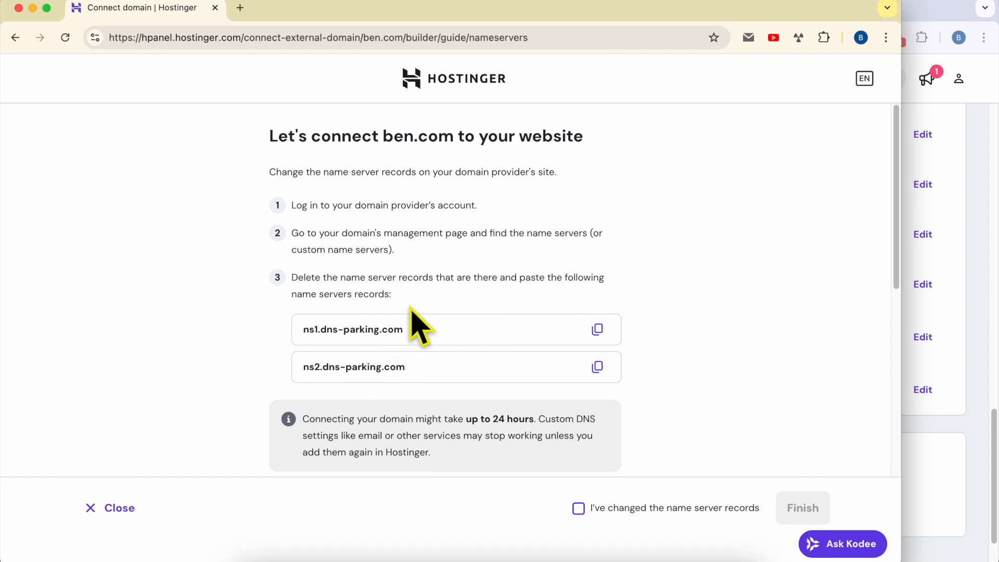
pyautogui.moveTo(293, 205); pyautogui.dragTo(508, 223)
pyautogui.click(978, 247)
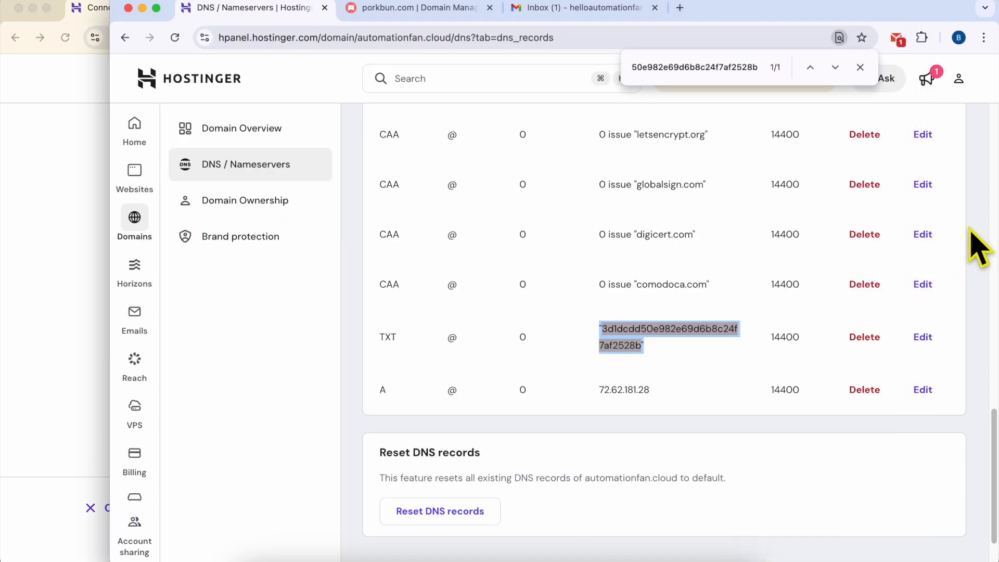
pyautogui.scroll(15, 598, 291)
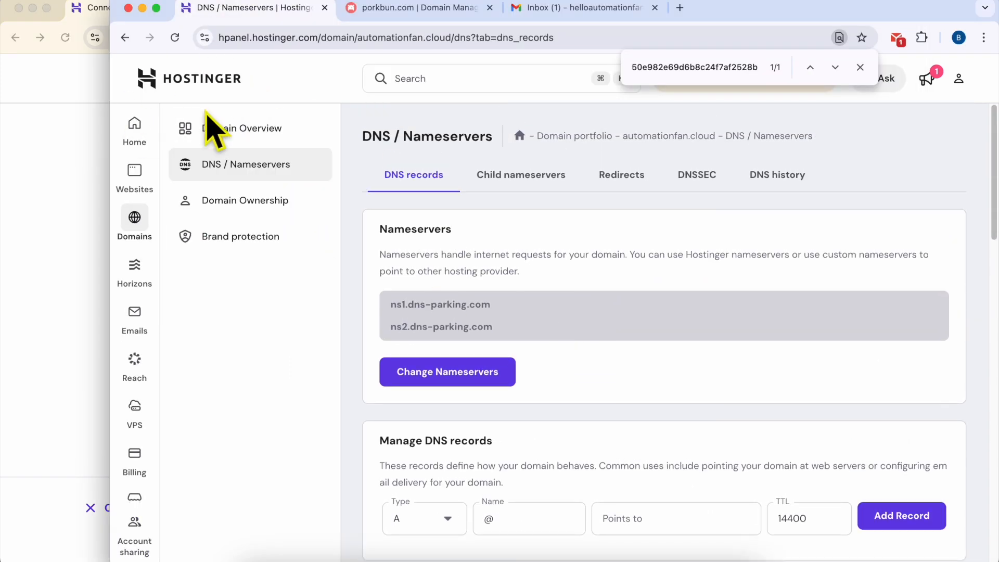
pyautogui.click(402, 9)
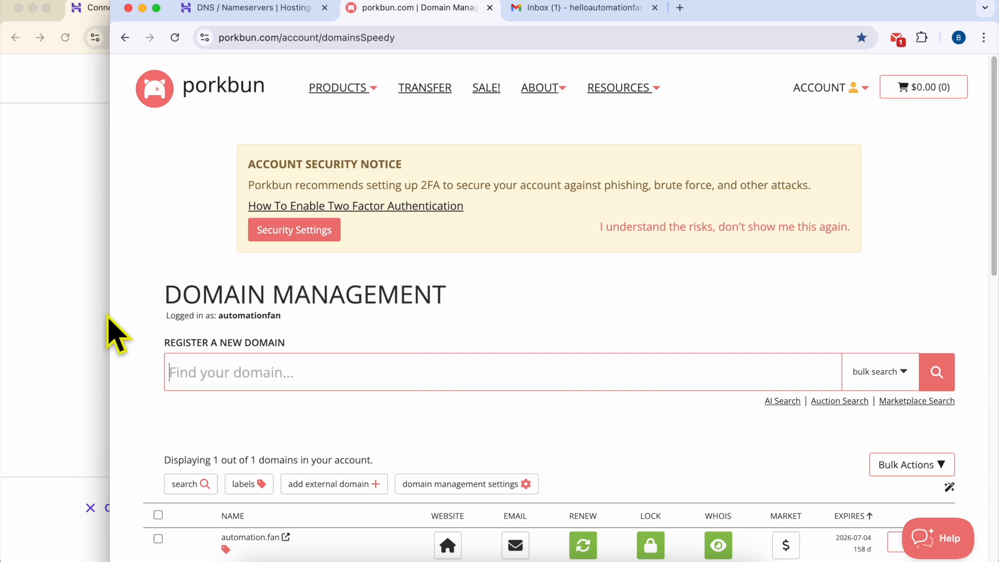
pyautogui.click(54, 250)
pyautogui.tripleClick(302, 237)
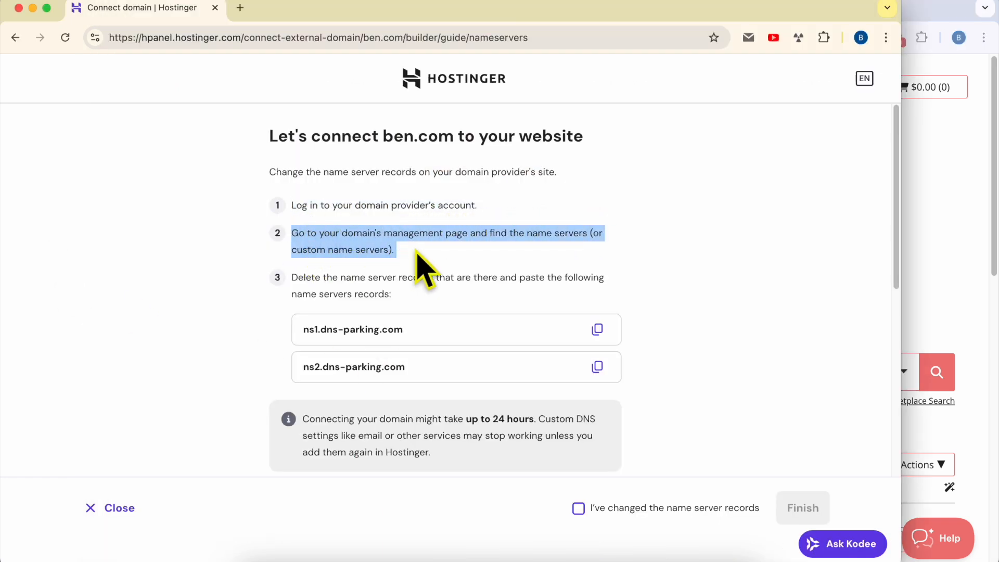
# Step: Go to the Hostinger domain portfolio and open the DNS / Nameservers settings of automationfan.cloud
pyautogui.click(931, 242)
pyautogui.hotkey('ctrl', 'shift', 'Tab')
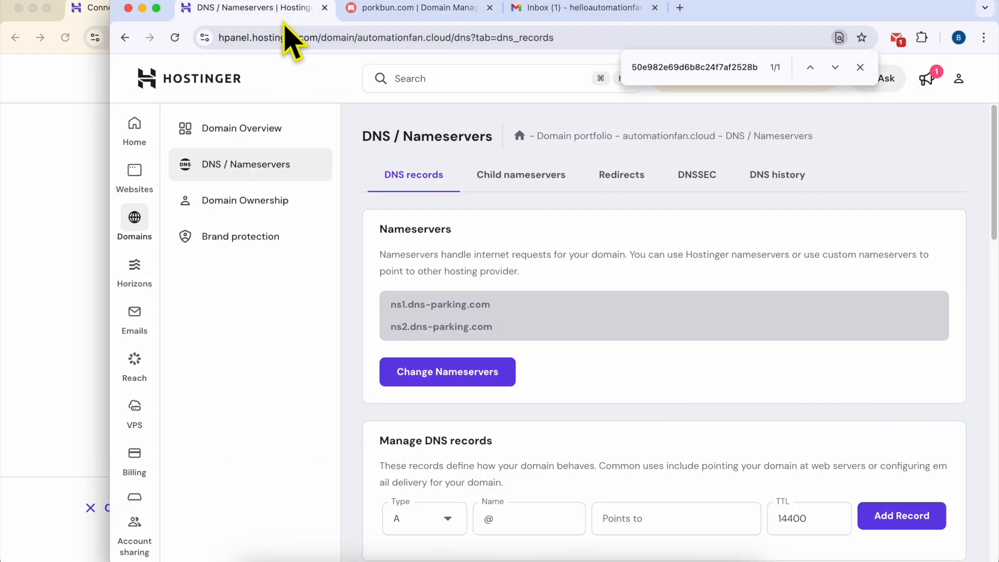
pyautogui.moveTo(139, 222)
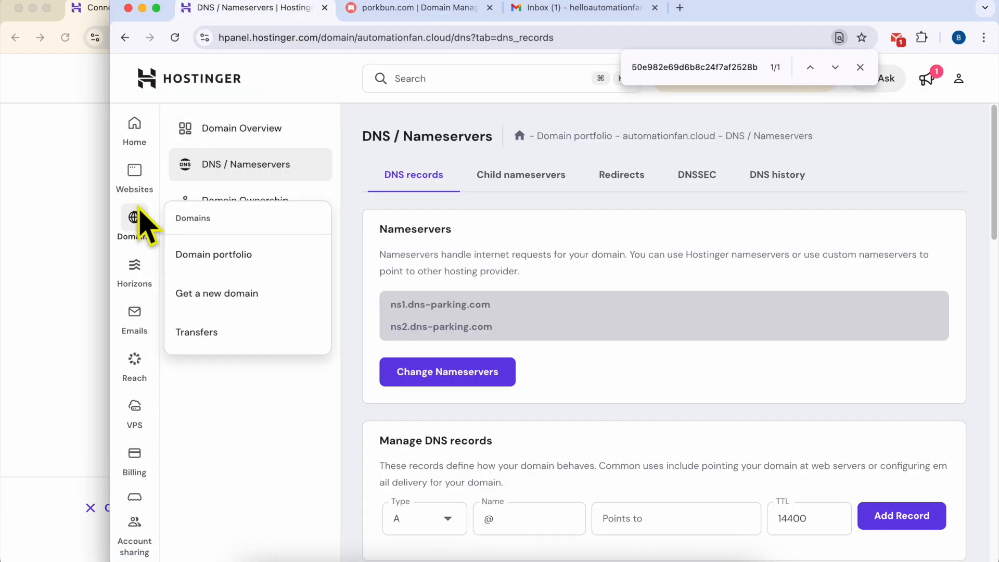
pyautogui.click(211, 255)
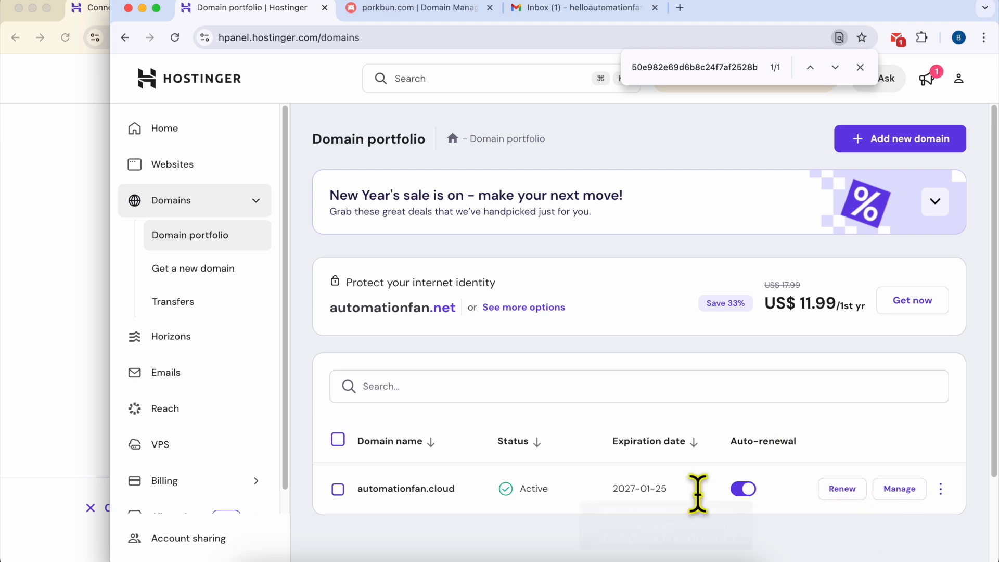
pyautogui.click(905, 490)
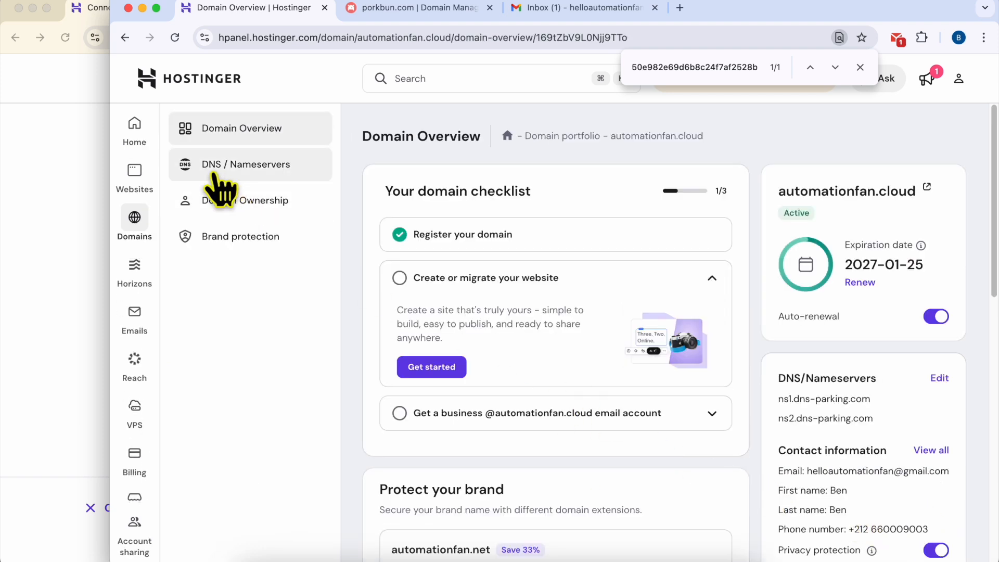
pyautogui.click(255, 168)
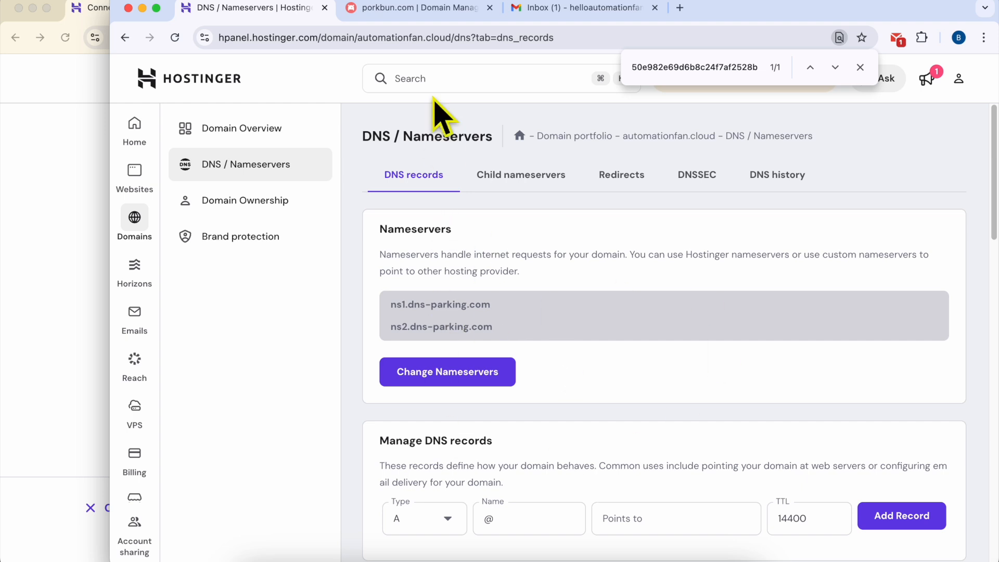
# Step: Switch to Porkbun and open the authoritative nameservers of automation.fan for editing
pyautogui.click(436, 15)
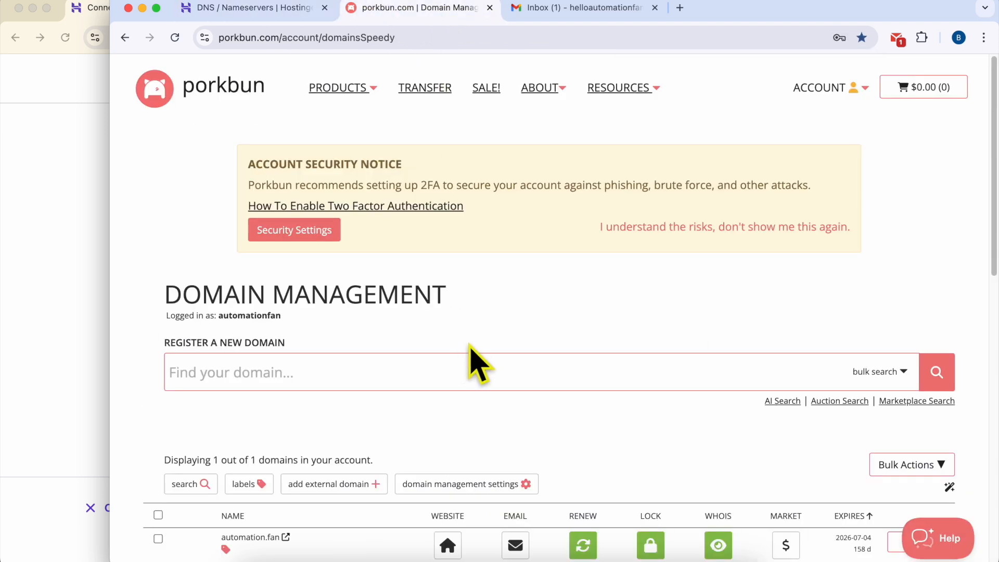
pyautogui.scroll(-2, 475, 358)
pyautogui.moveTo(263, 508)
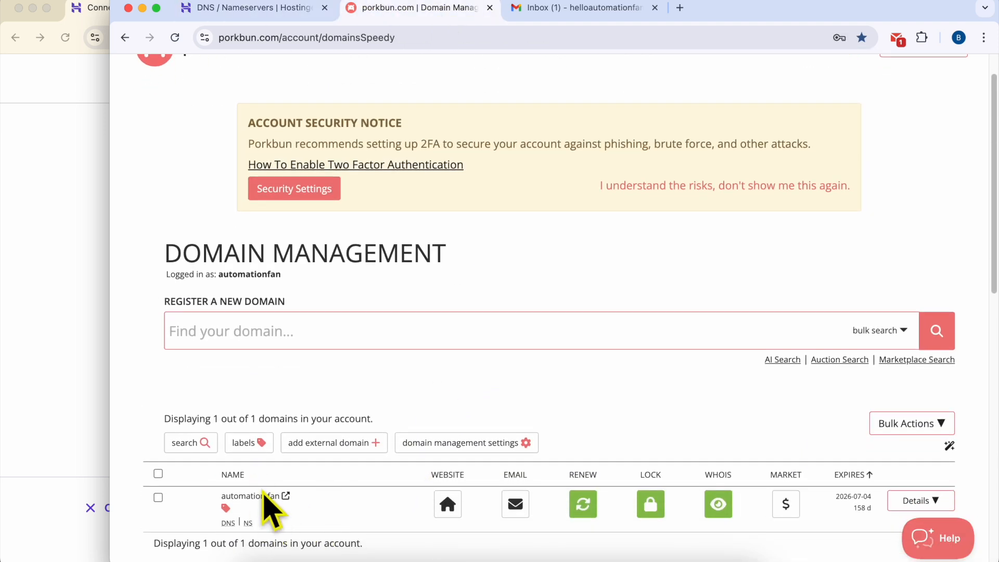
pyautogui.click(248, 524)
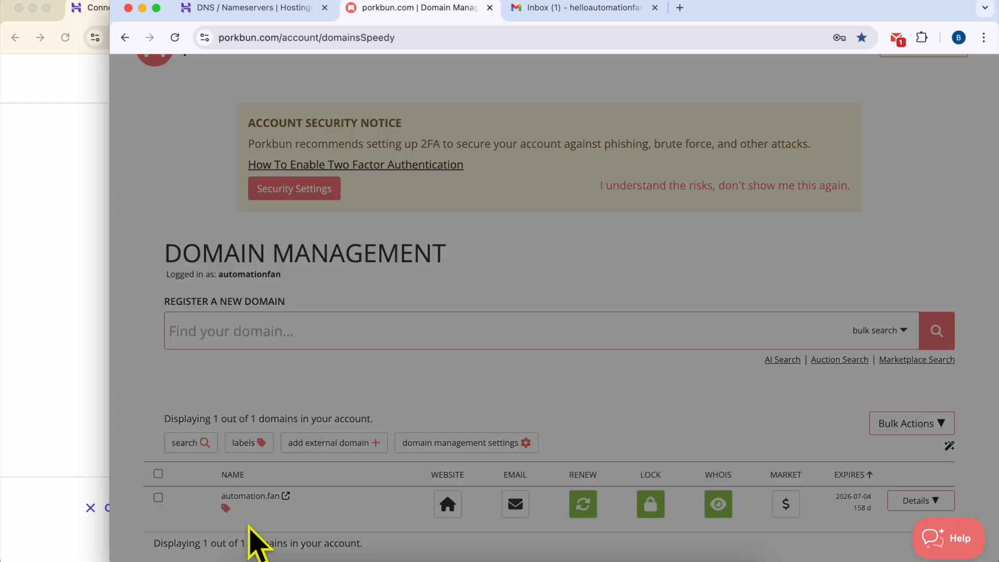
pyautogui.click(502, 323)
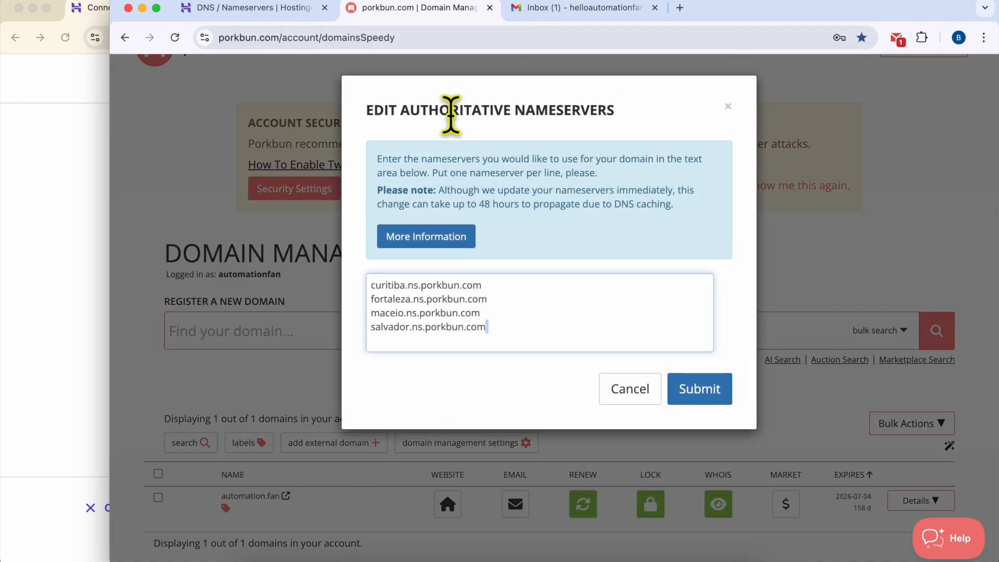
# Step: Copy ns1.dns-parking.com from the ben.com connection guide and replace all of automation.fan's listed nameservers in Porkbun with it
pyautogui.click(24, 182)
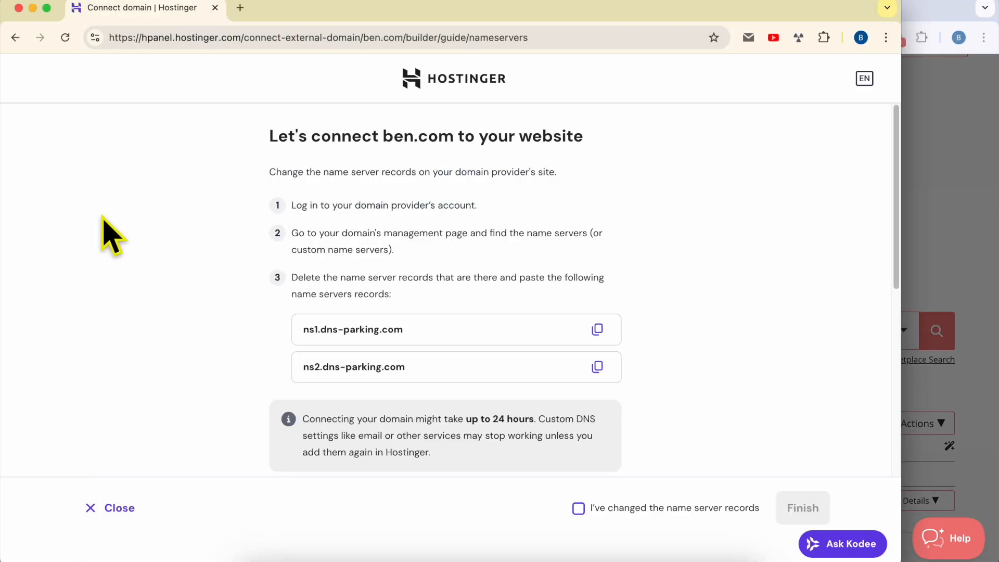
pyautogui.moveTo(292, 281); pyautogui.dragTo(442, 294)
pyautogui.click(598, 329)
pyautogui.click(945, 257)
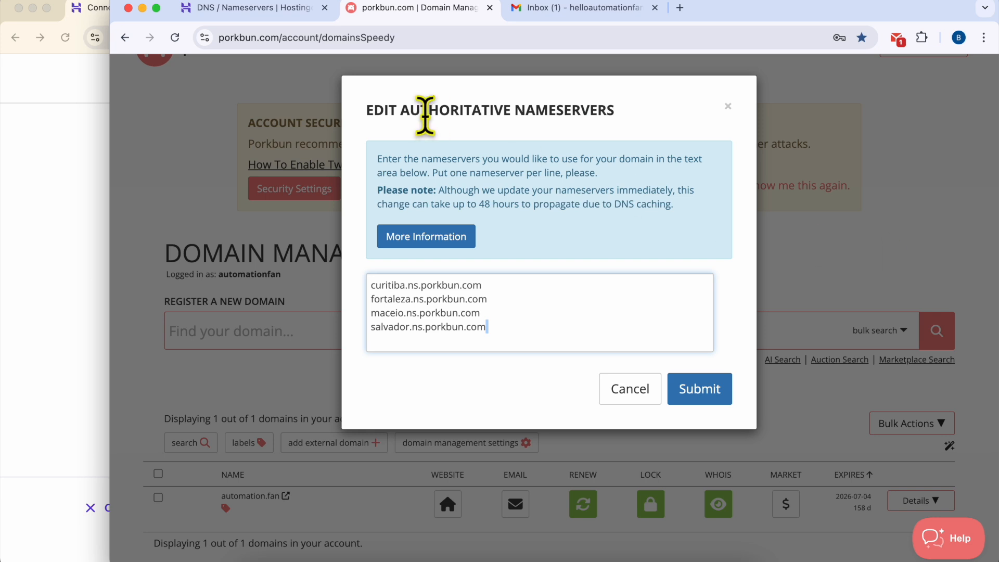
pyautogui.press('super+a')
pyautogui.press('BackSpace')
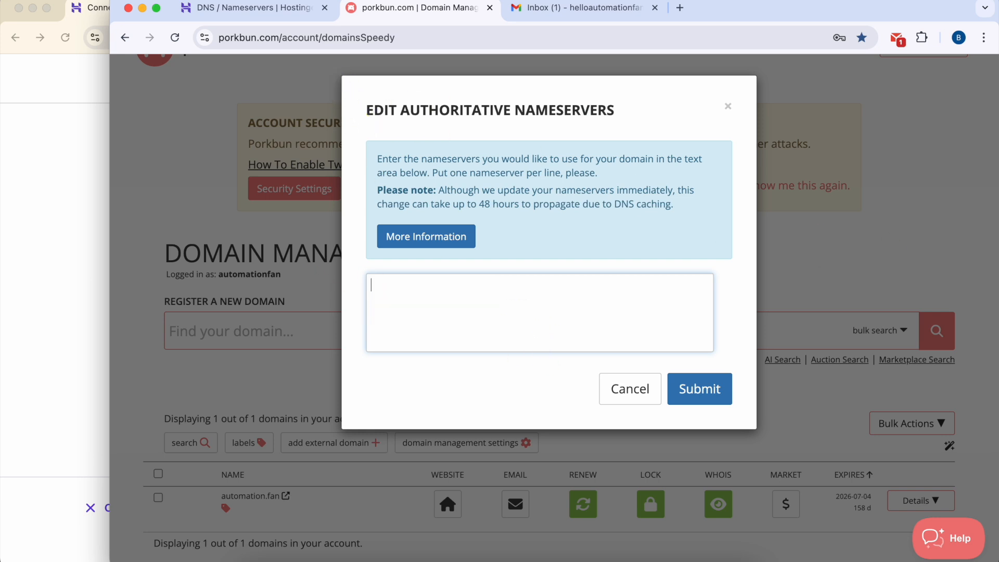
pyautogui.rightClick(400, 287)
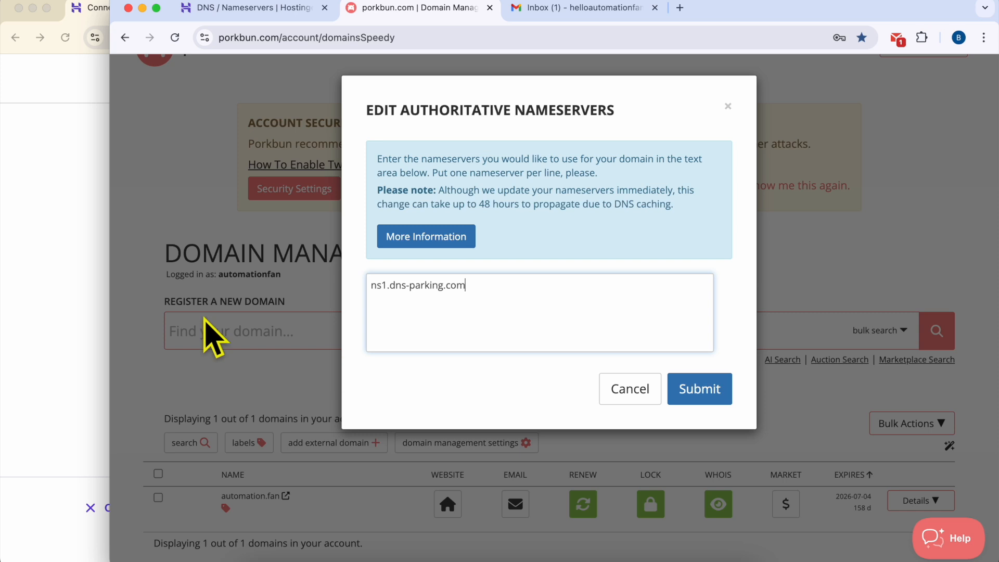
# Step: Copy ns2.dns-parking.com from the connection guide, add it on its own line below ns1 in Porkbun, and review both entries
pyautogui.click(15, 324)
pyautogui.click(599, 371)
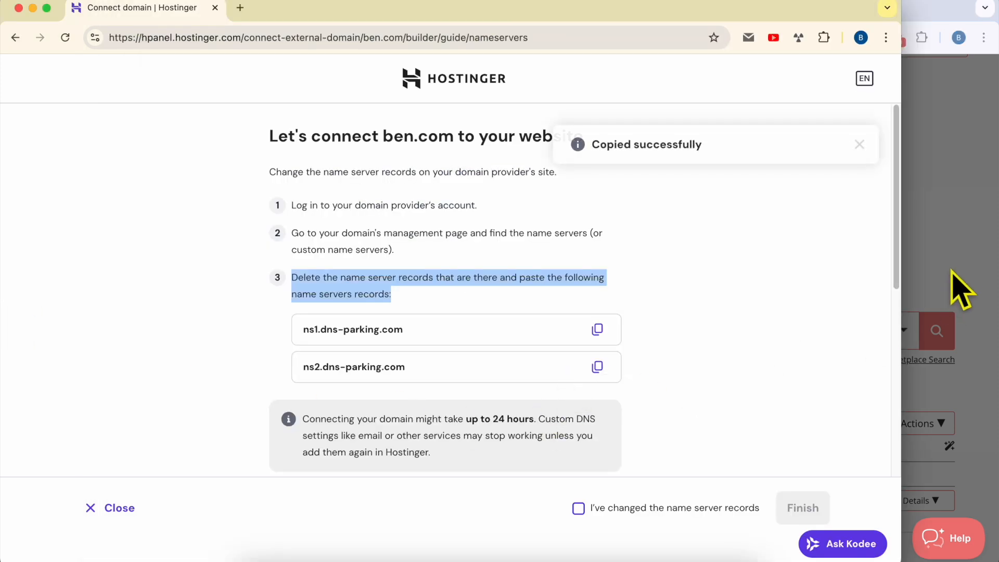
pyautogui.click(962, 281)
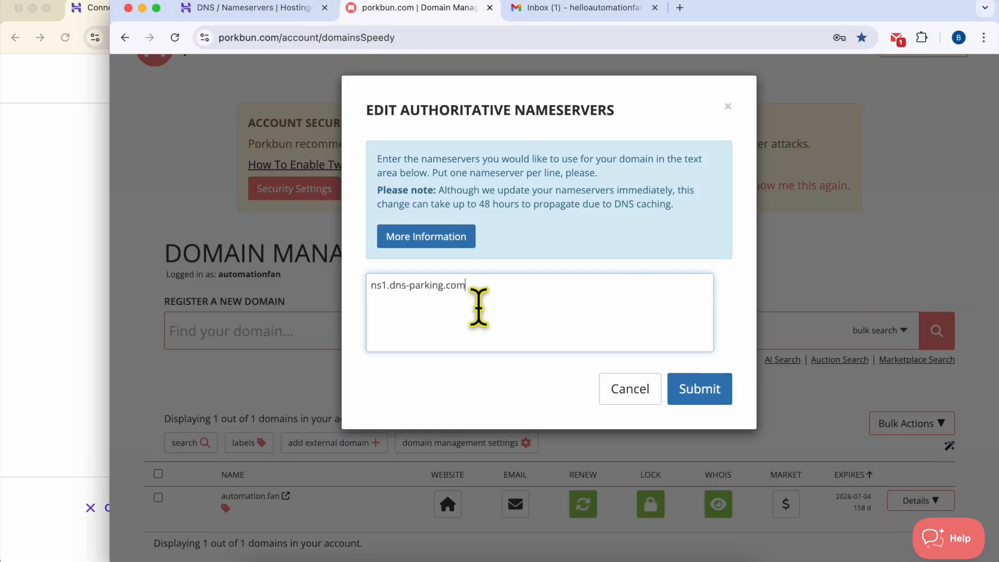
pyautogui.rightClick(438, 313)
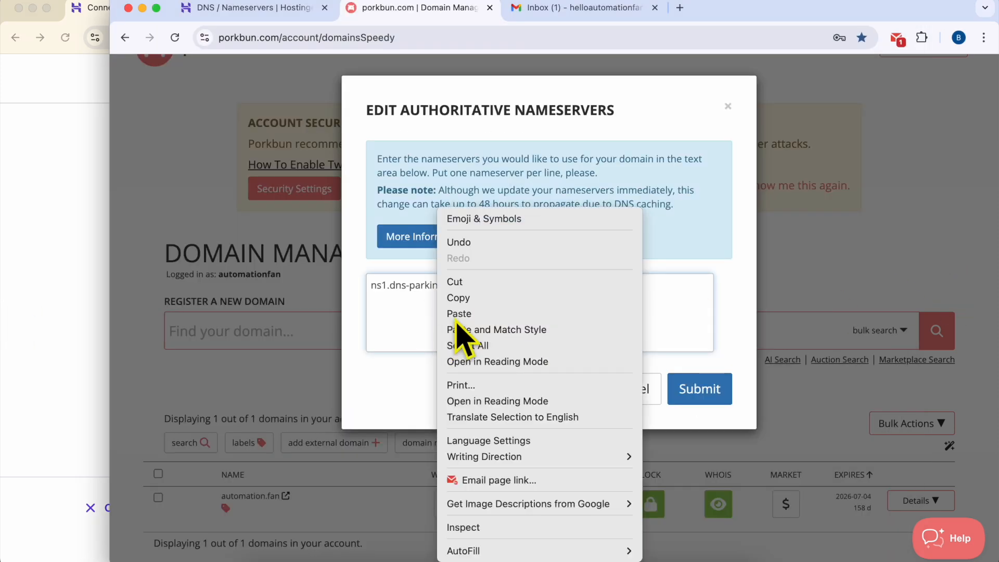
pyautogui.click(454, 317)
pyautogui.click(466, 285)
pyautogui.press('Return')
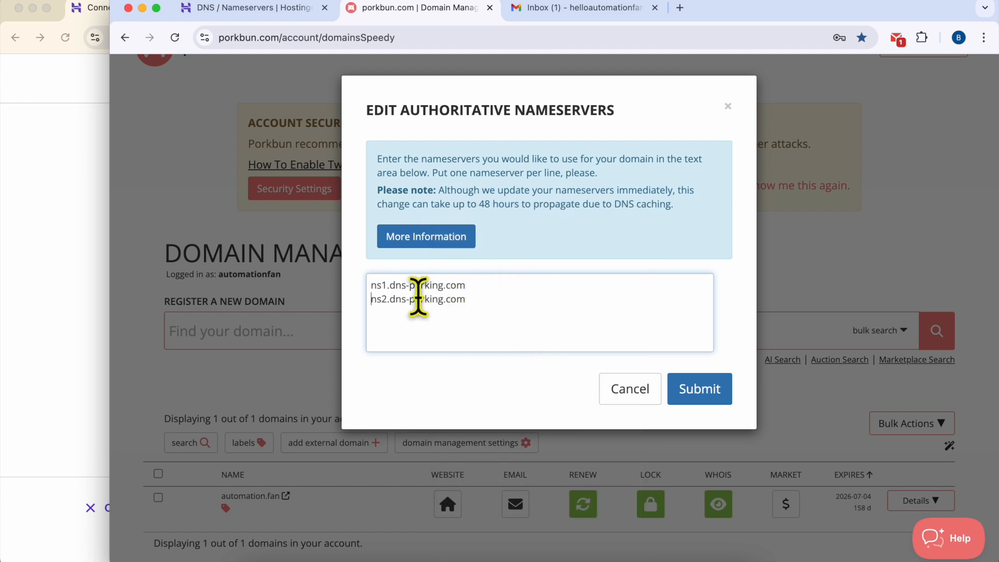
pyautogui.moveTo(372, 285); pyautogui.dragTo(389, 286)
pyautogui.click(538, 341)
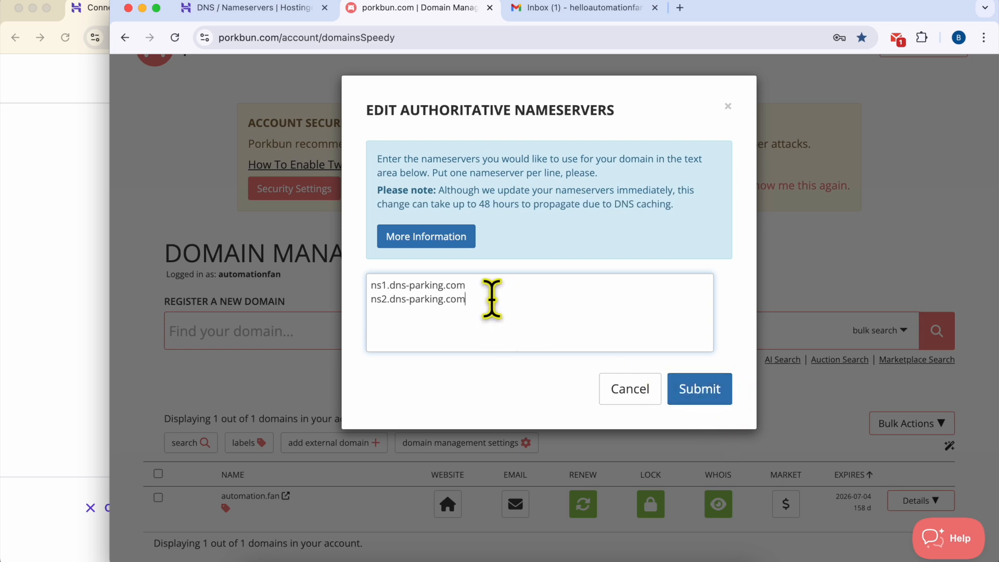
pyautogui.moveTo(466, 299); pyautogui.dragTo(364, 279)
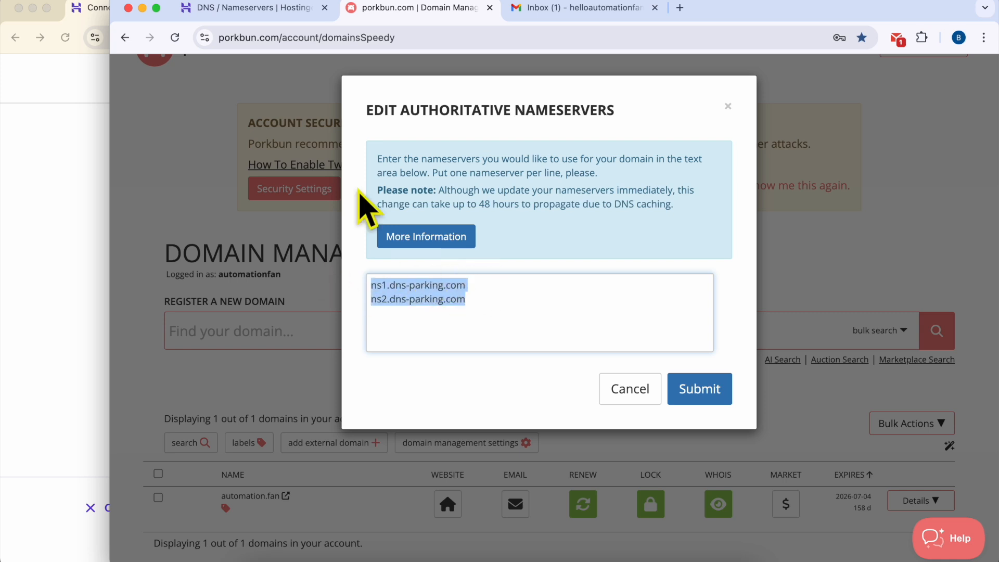
# Step: Set automationfan.cloud's nameserver option in Hostinger to Change nameservers and copy ns1.dns-parking.com from the ben.com connection guide
pyautogui.click(261, 19)
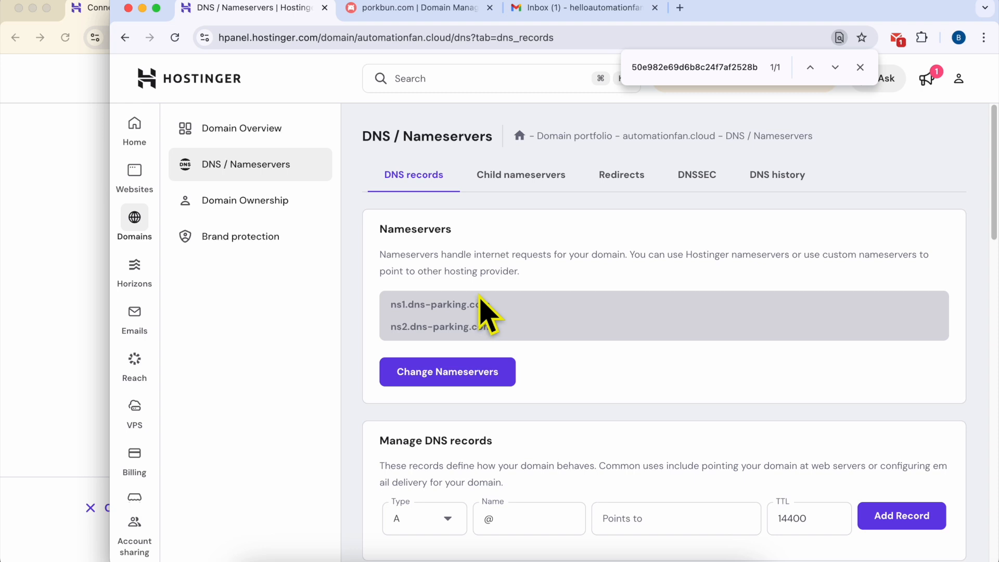
pyautogui.click(465, 375)
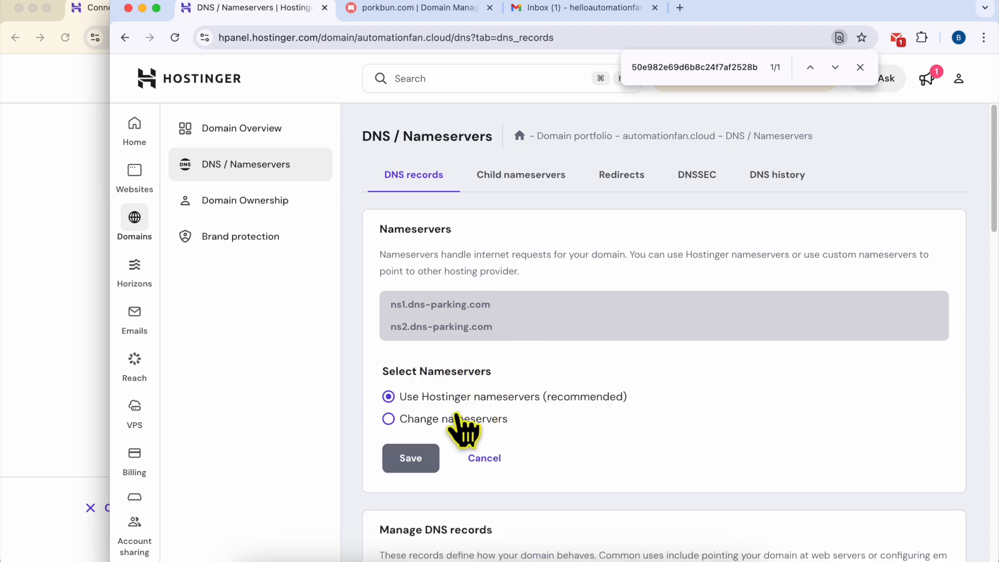
pyautogui.click(413, 425)
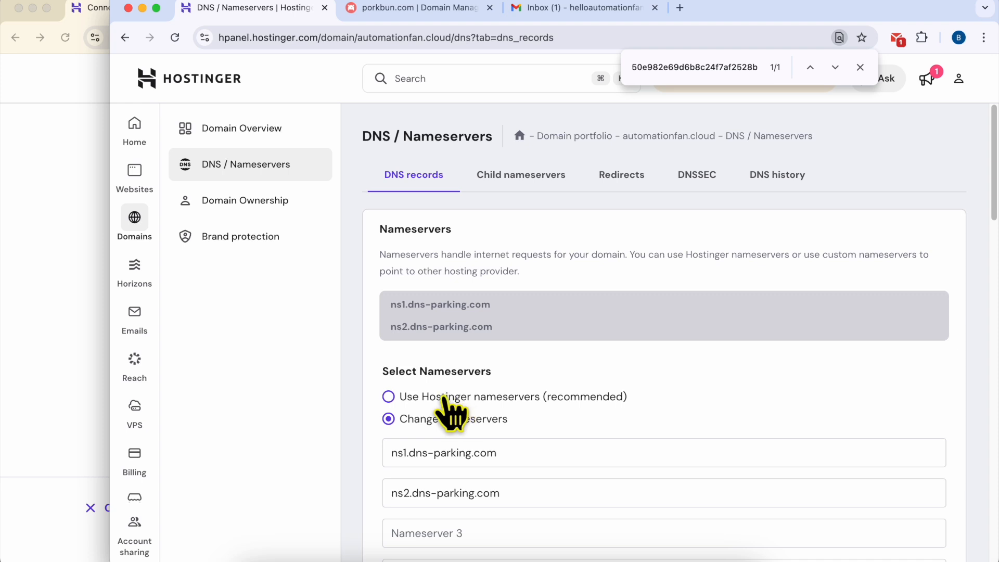
pyautogui.click(389, 397)
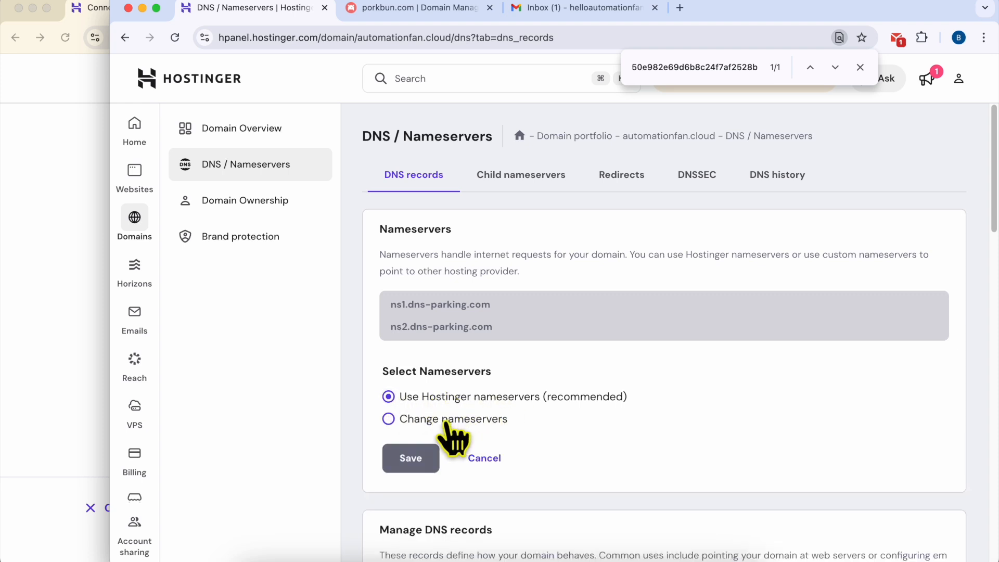
pyautogui.click(446, 422)
pyautogui.click(33, 296)
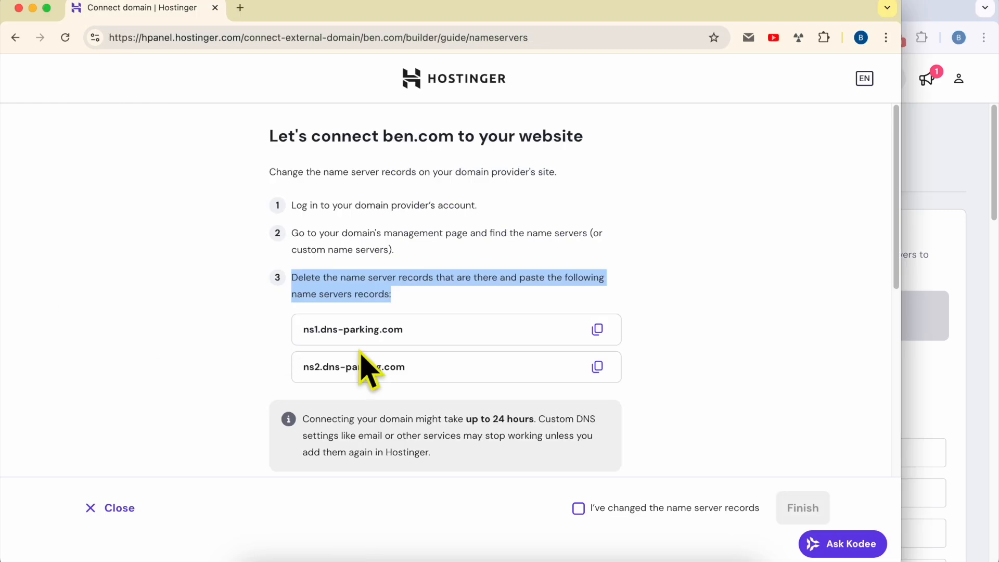
pyautogui.click(597, 329)
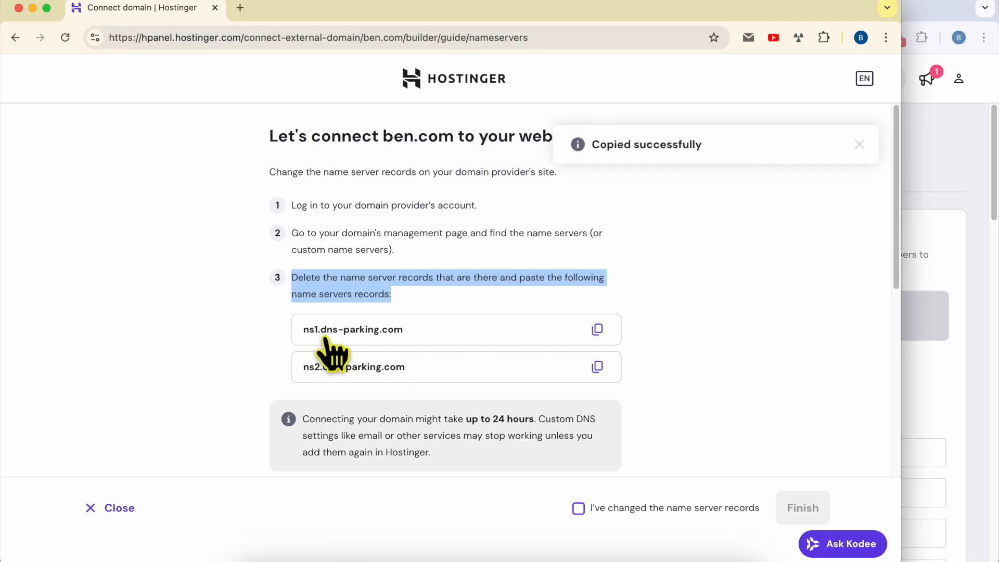
# Step: Replace automationfan.cloud's first nameserver in Hostinger with the copied ns1.dns-parking.com
pyautogui.click(916, 359)
pyautogui.click(477, 453)
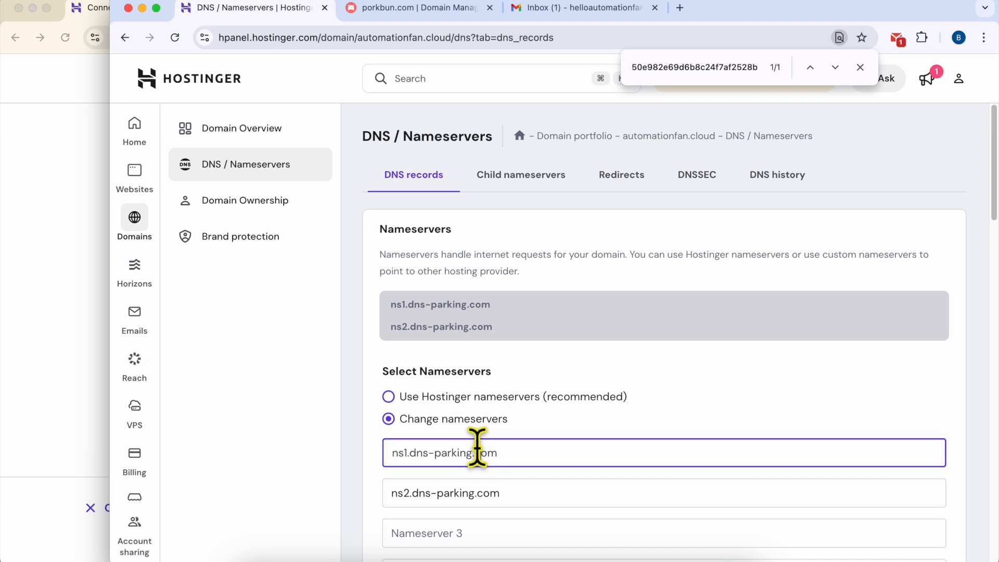
pyautogui.tripleClick(478, 453)
pyautogui.press('BackSpace')
pyautogui.rightClick(505, 457)
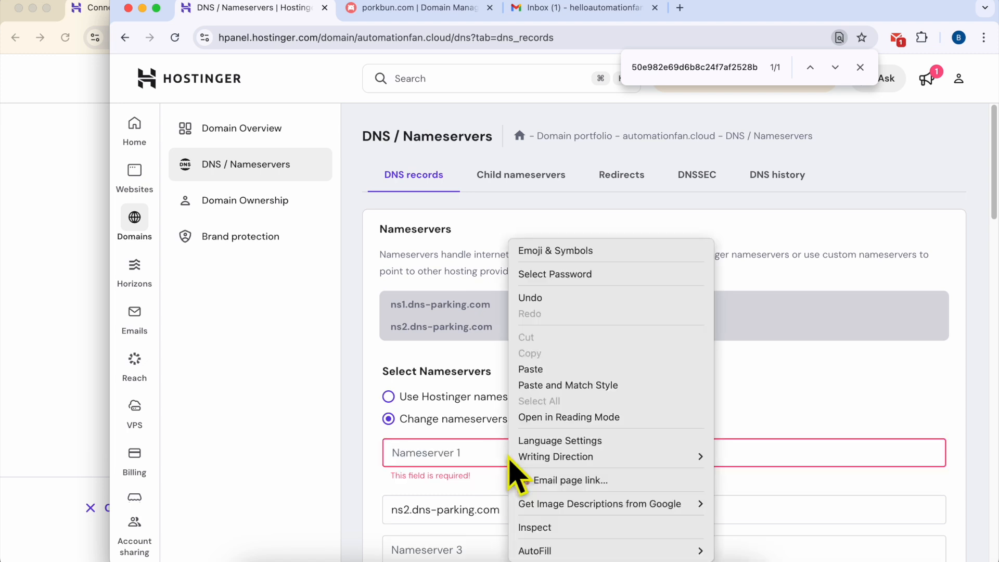
pyautogui.click(536, 370)
# Step: Copy ns2.dns-parking.com from the ben.com connection guide and replace automationfan.cloud's second nameserver in Hostinger with it
pyautogui.click(60, 301)
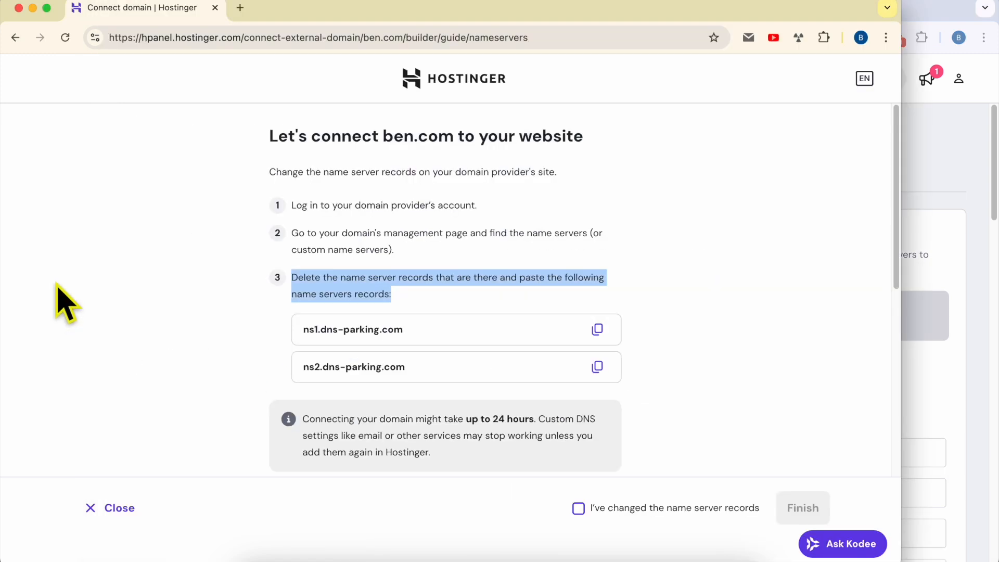
pyautogui.click(597, 367)
pyautogui.click(948, 397)
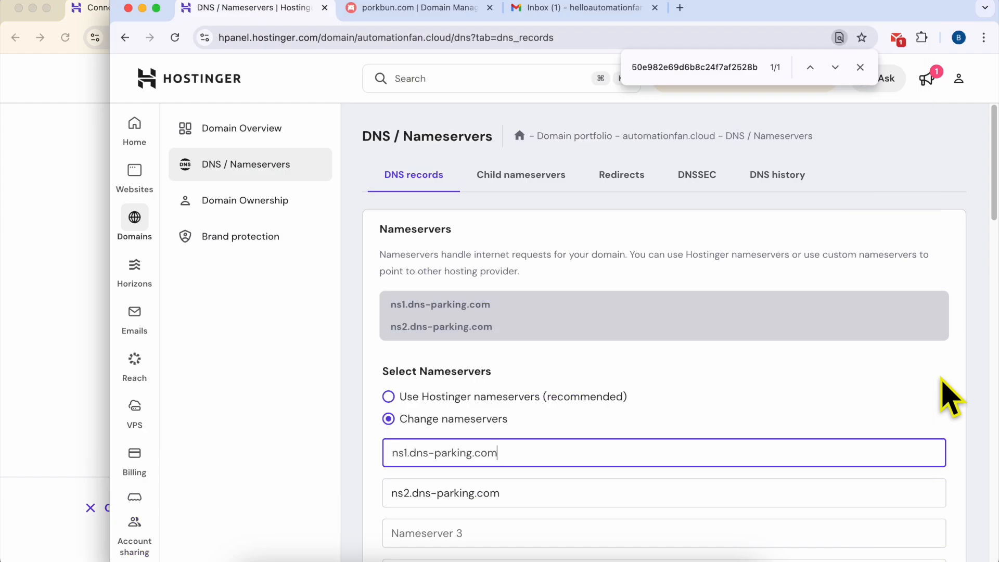
pyautogui.tripleClick(517, 493)
pyautogui.press('BackSpace')
pyautogui.rightClick(515, 493)
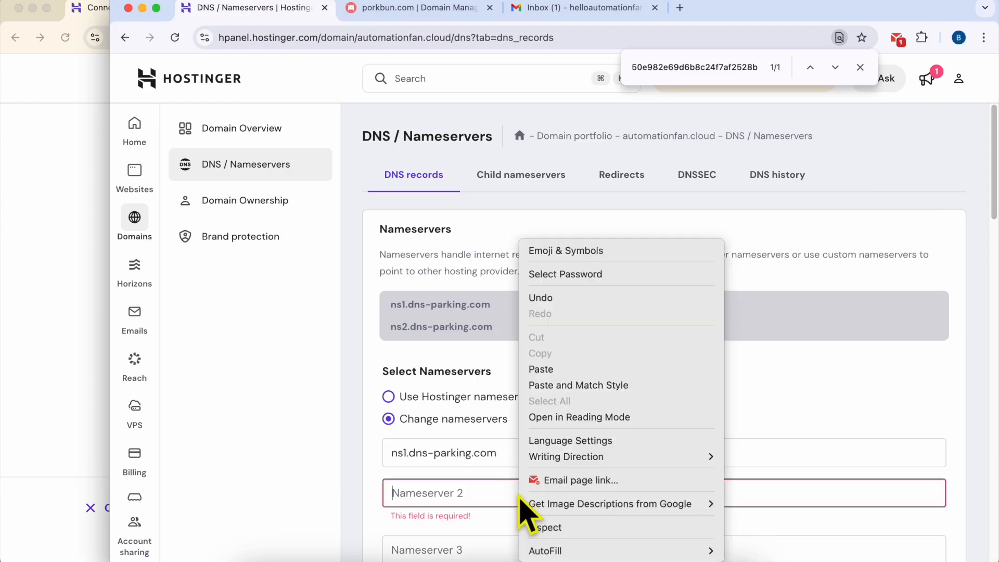
pyautogui.click(570, 369)
pyautogui.scroll(-4, 636, 380)
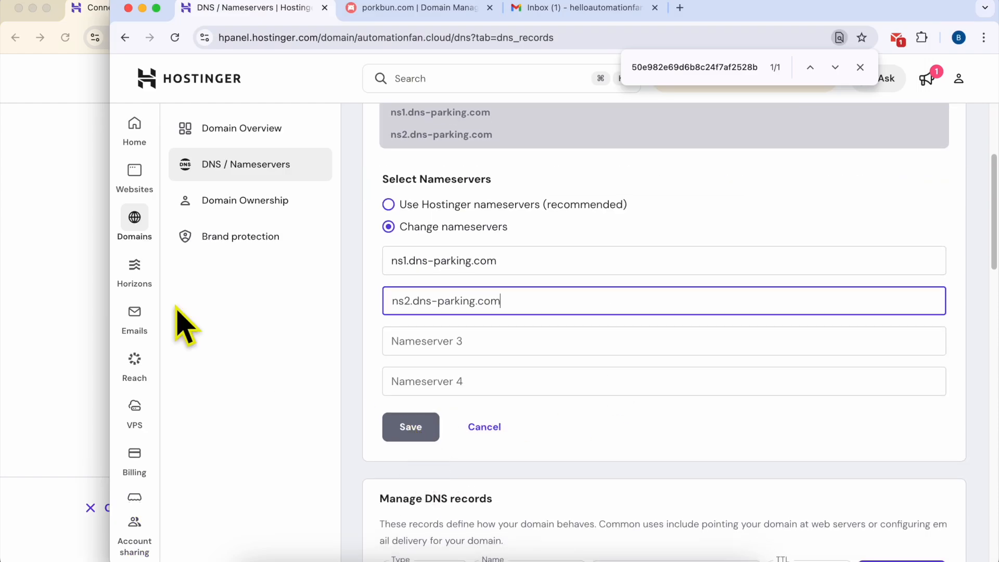
# Step: Read the guide's note on connection time and custom DNS settings, and review the nameserver entries in Hostinger and Porkbun
pyautogui.click(78, 265)
pyautogui.moveTo(303, 419); pyautogui.dragTo(450, 457)
pyautogui.scroll(-1, 451, 457)
pyautogui.click(775, 390)
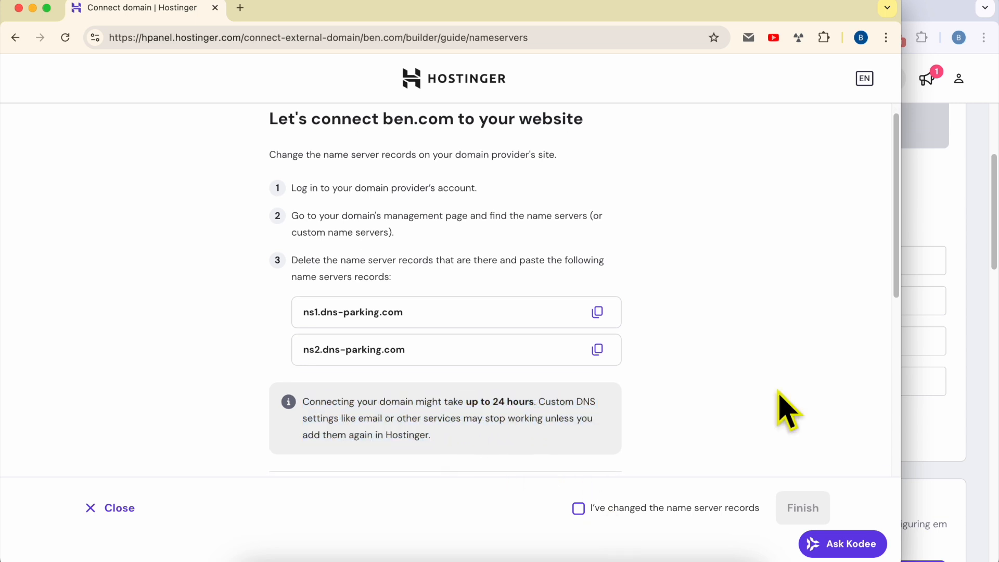
pyautogui.click(960, 354)
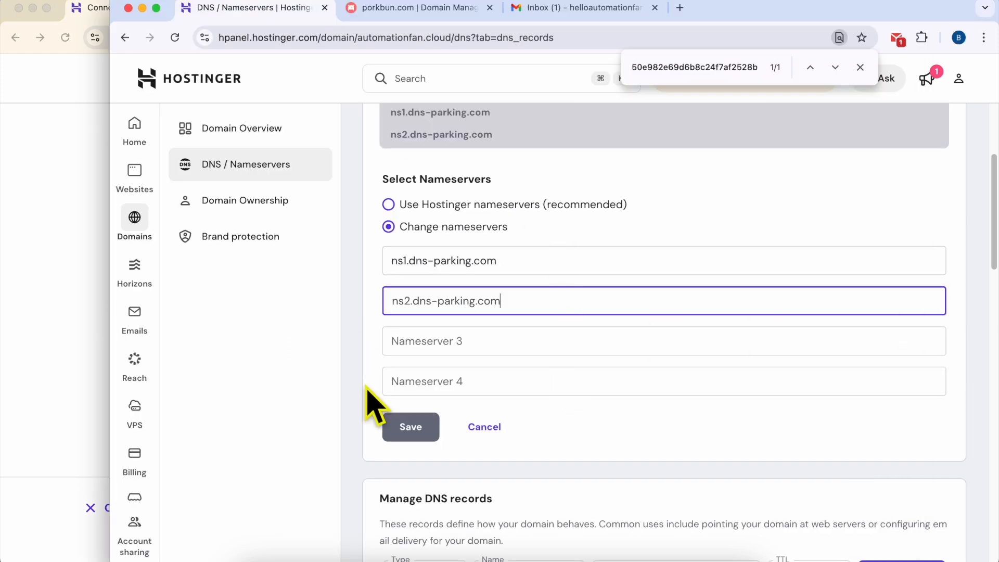
pyautogui.click(365, 8)
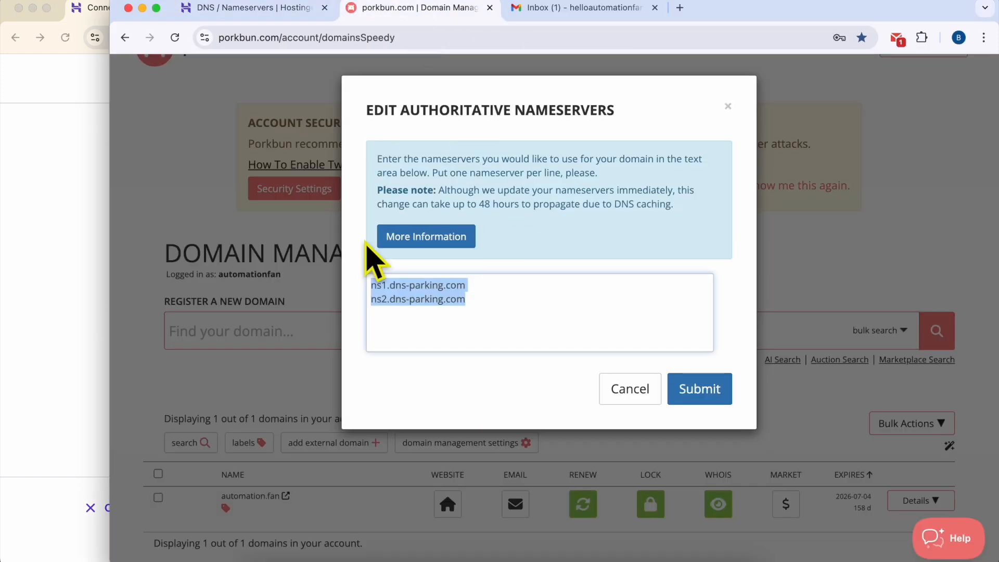
# Step: Mark the name server records as changed in the ben.com connection guide, and close the guide to return to the websites list
pyautogui.click(54, 203)
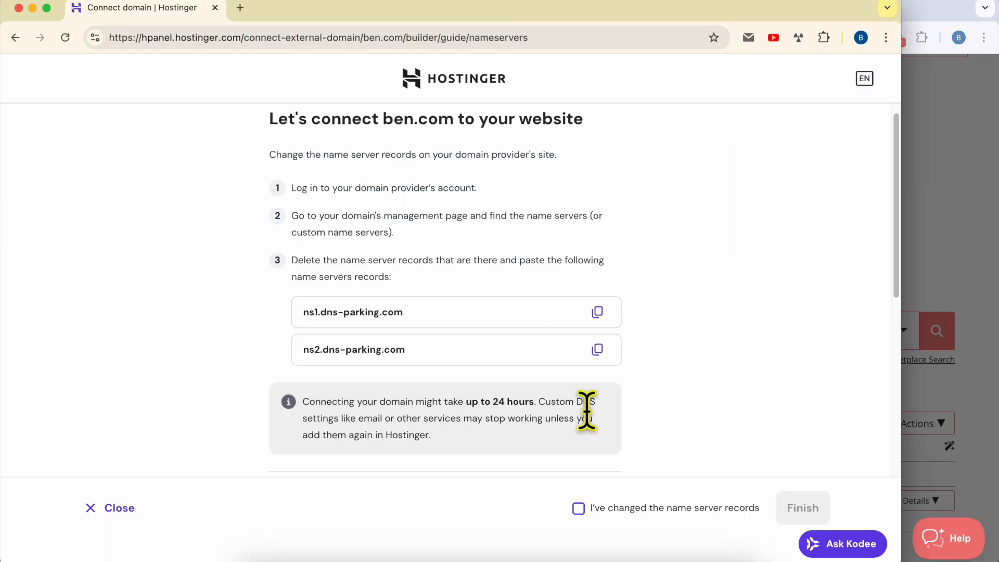
pyautogui.click(578, 509)
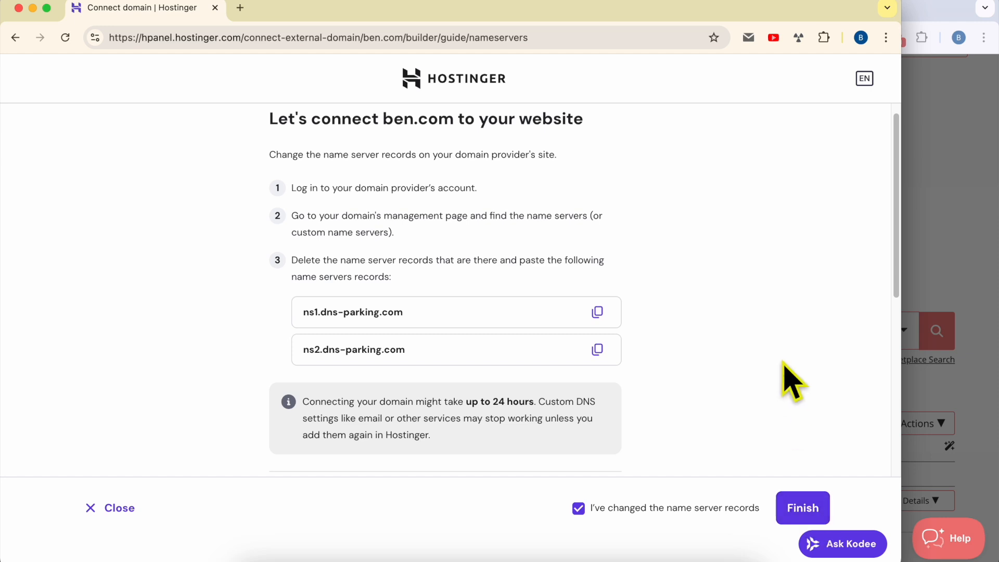
pyautogui.click(109, 509)
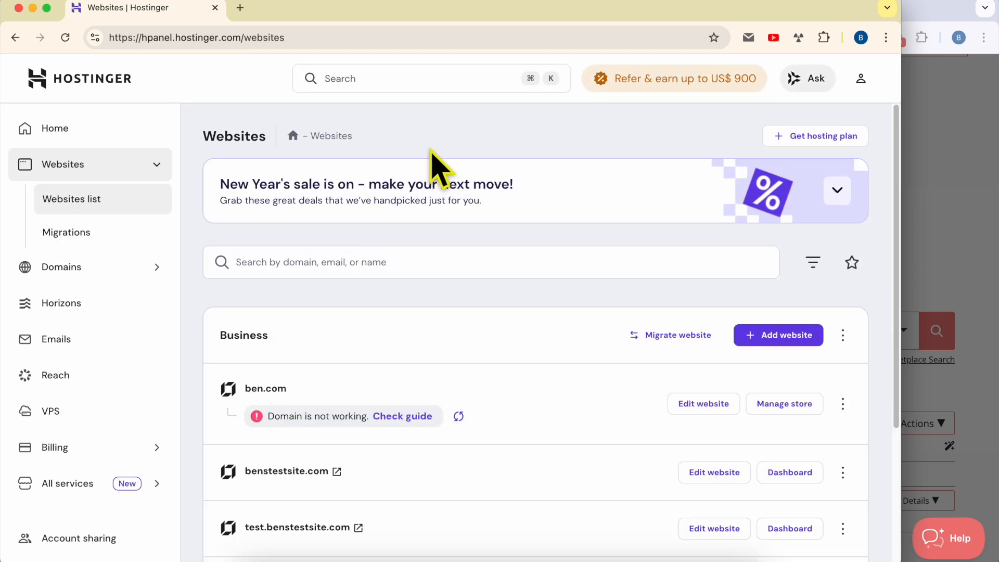